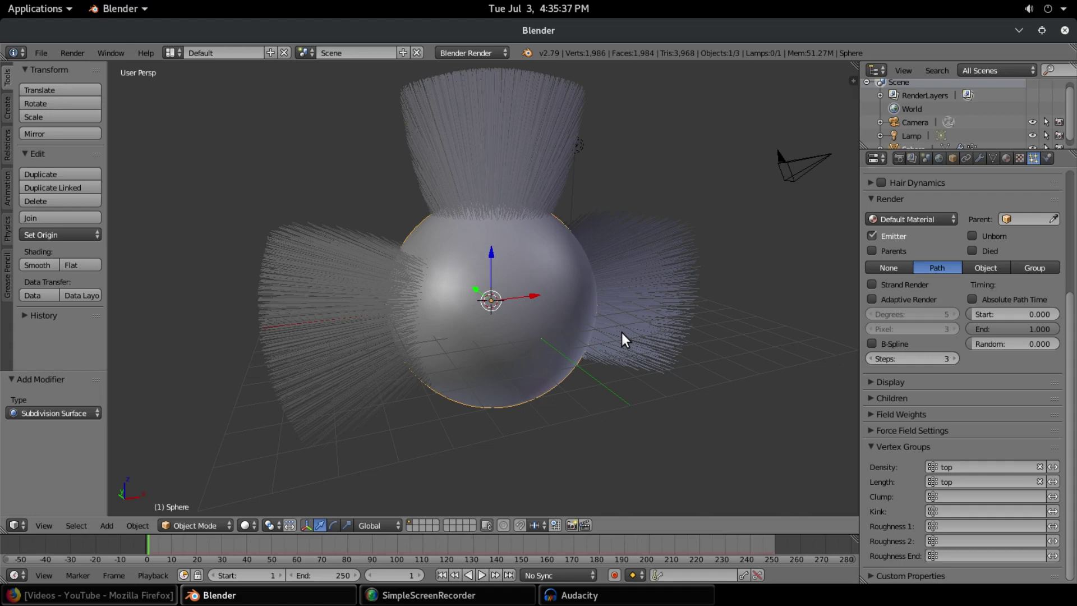
middle_drag(622, 332, 446, 221)
middle_drag(614, 307, 298, 278)
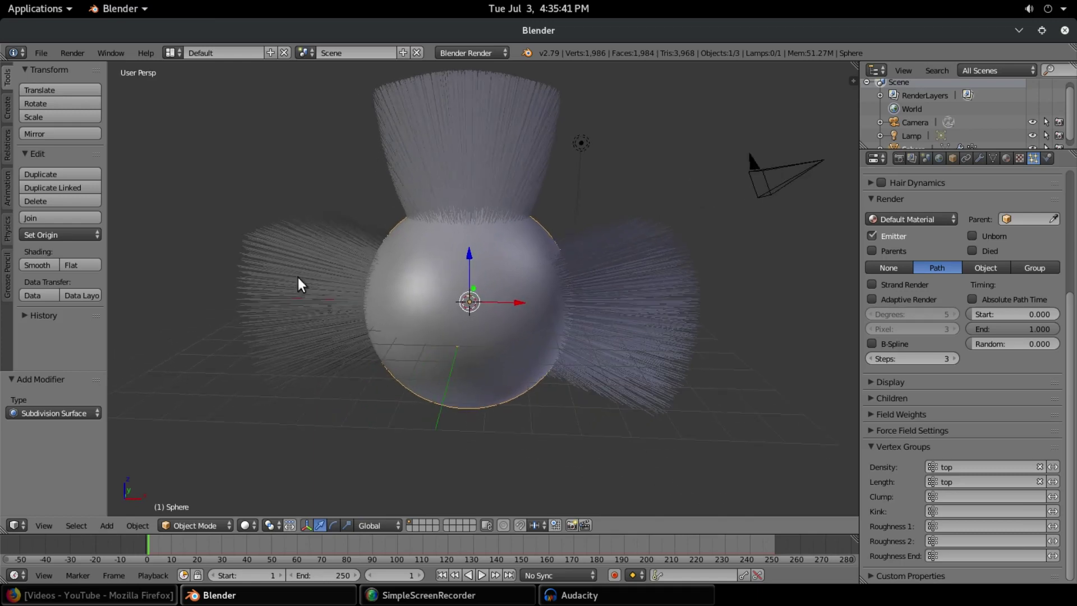
middle_drag(601, 391, 589, 270)
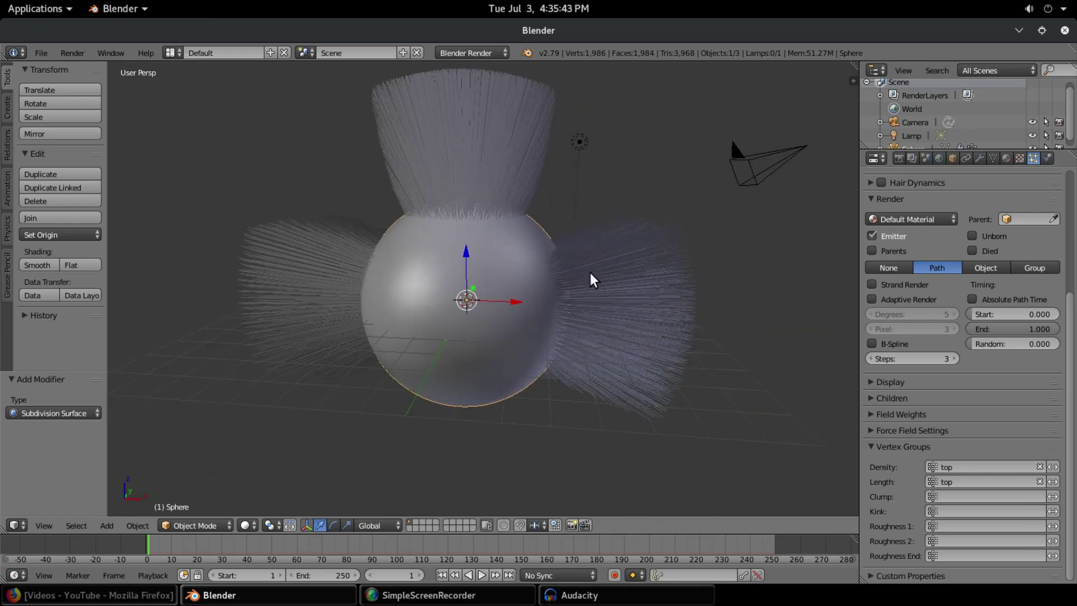
middle_drag(452, 446, 496, 281)
- Enter Edit Mode on the sphere, align to an orthographic side view, and rip a vertex on its surface
key(Tab)
key(KP_3)
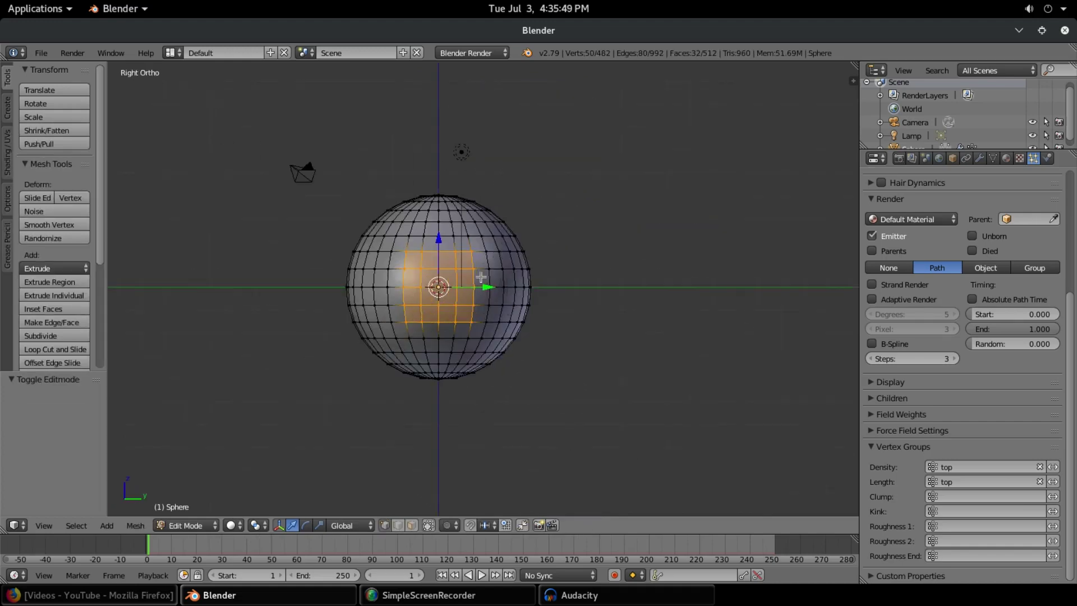
key(KP_6)
key(KP_6)
key(KP_6)
key(KP_6)
key(KP_6)
key(KP_6)
key(KP_6)
key(KP_3)
right_click(481, 277)
scroll(482, 277, up, 1)
key(v)
click(466, 234)
- Box-select the block of faces on the sphere's +Y side, assign it to the top vertex group, and return to Object Mode
key(b)
drag(459, 234, 584, 339)
middle_drag(585, 339, 561, 361)
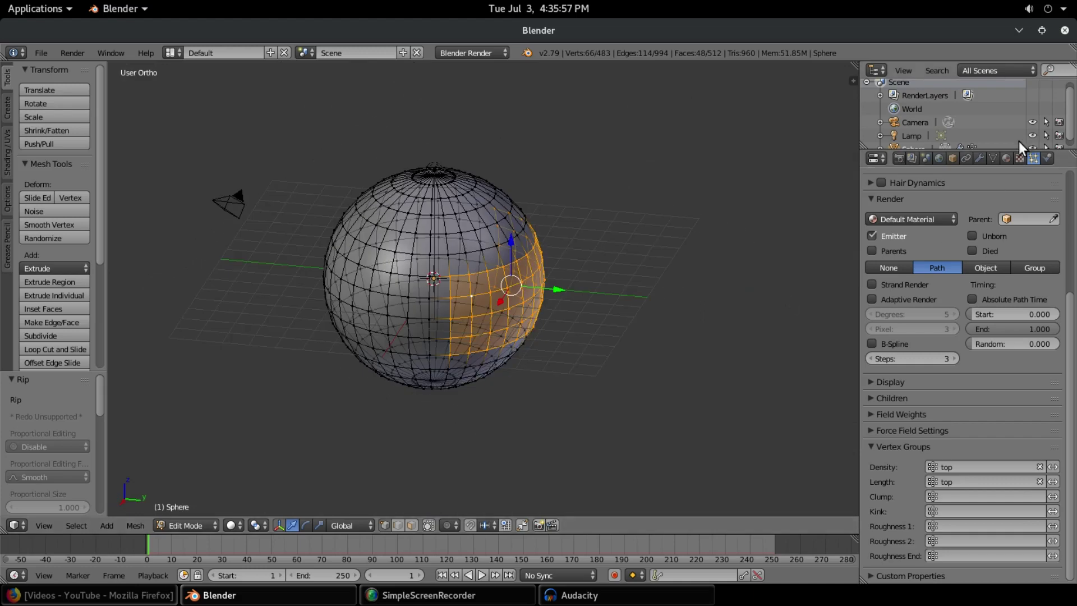
click(993, 158)
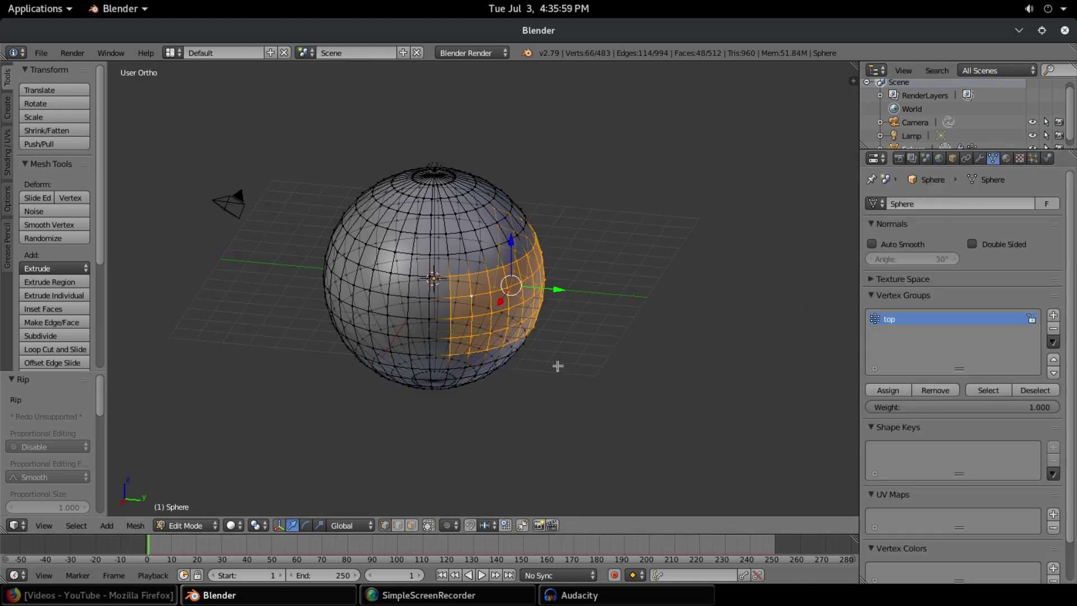
key(Tab)
middle_drag(557, 366, 611, 359)
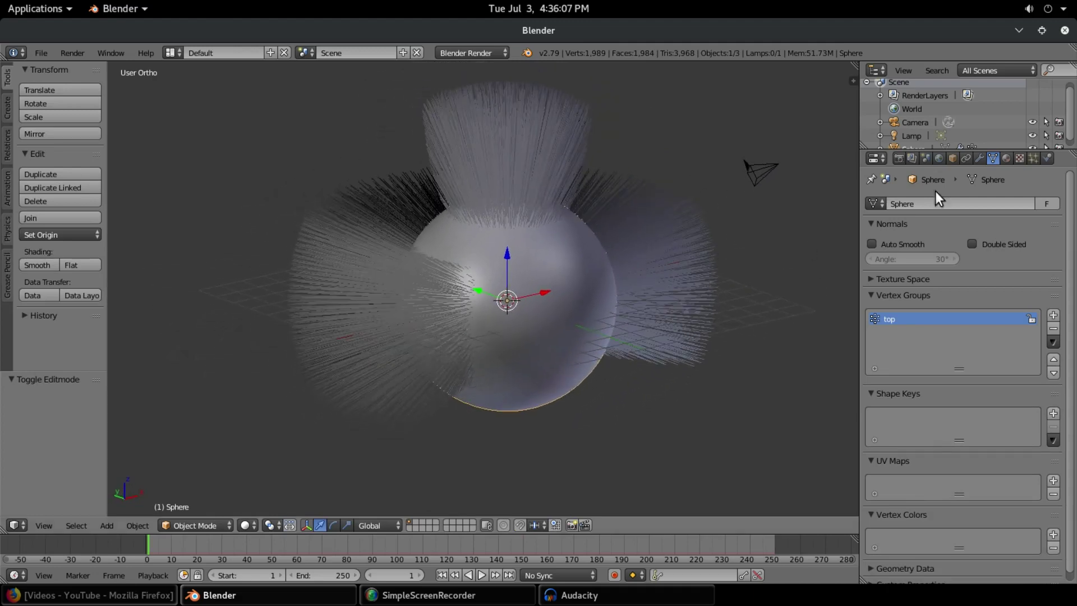
- Examine the hair particle system's emission, display, children, field weights and vertex group settings
click(1032, 158)
scroll(955, 345, up, 7)
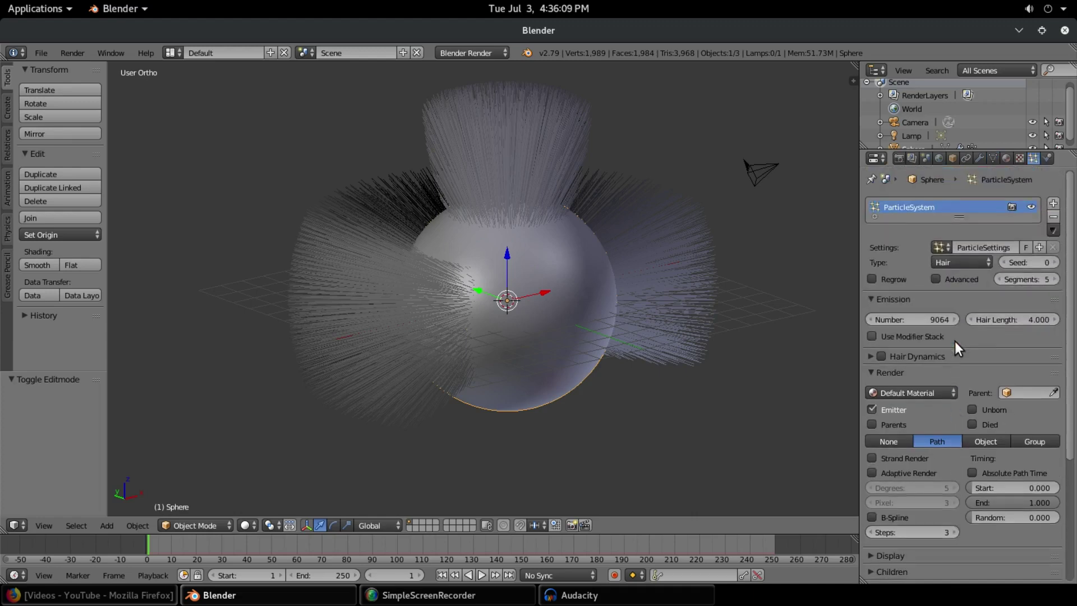
scroll(953, 342, down, 7)
click(870, 447)
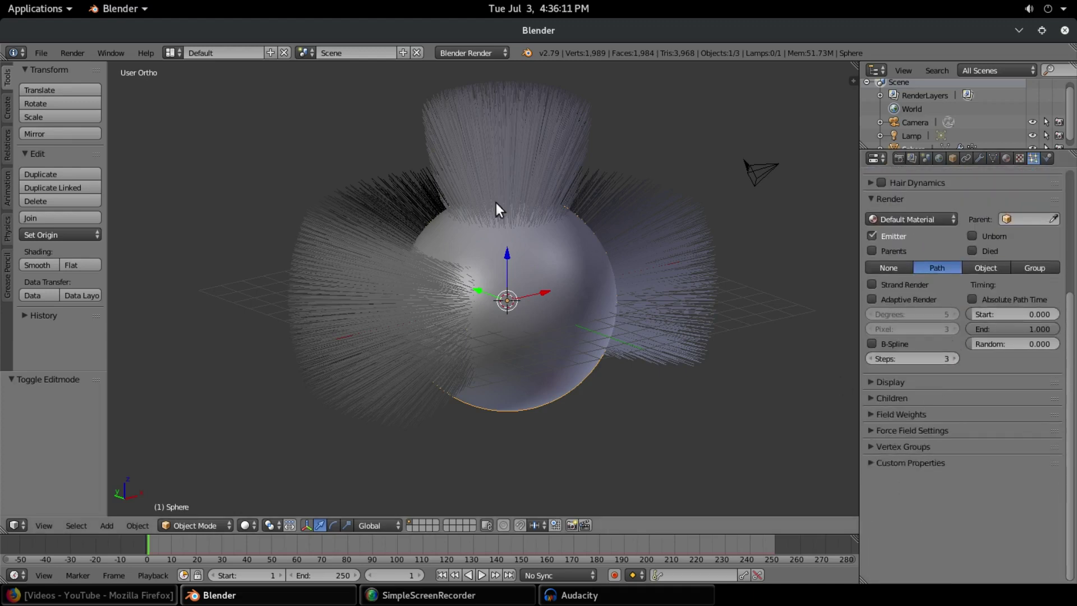
middle_drag(499, 209, 550, 277)
click(887, 399)
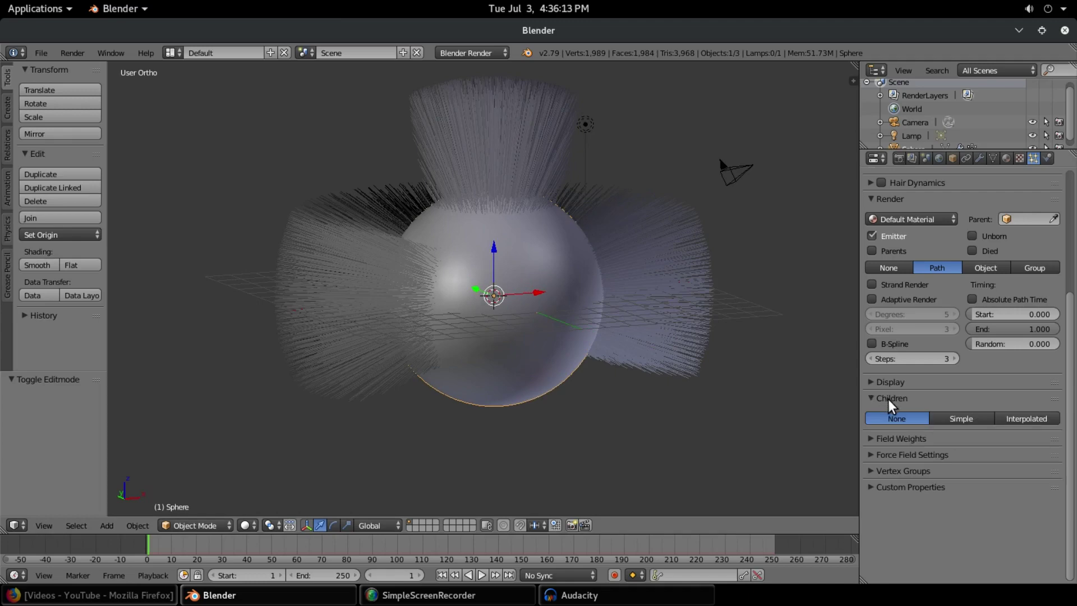
click(890, 397)
click(894, 385)
click(894, 385)
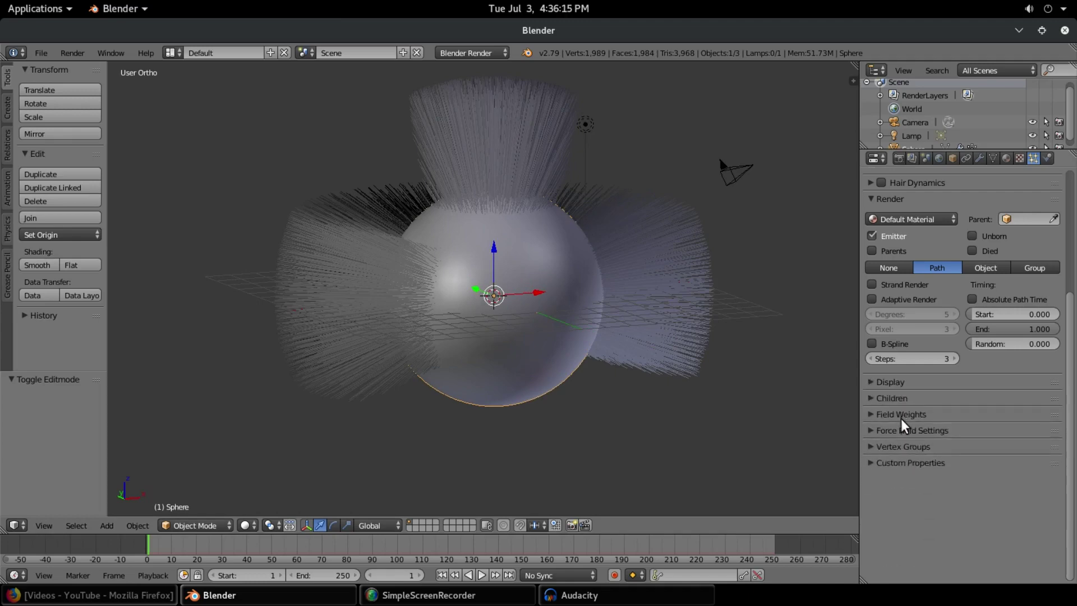
click(903, 423)
click(904, 430)
click(905, 441)
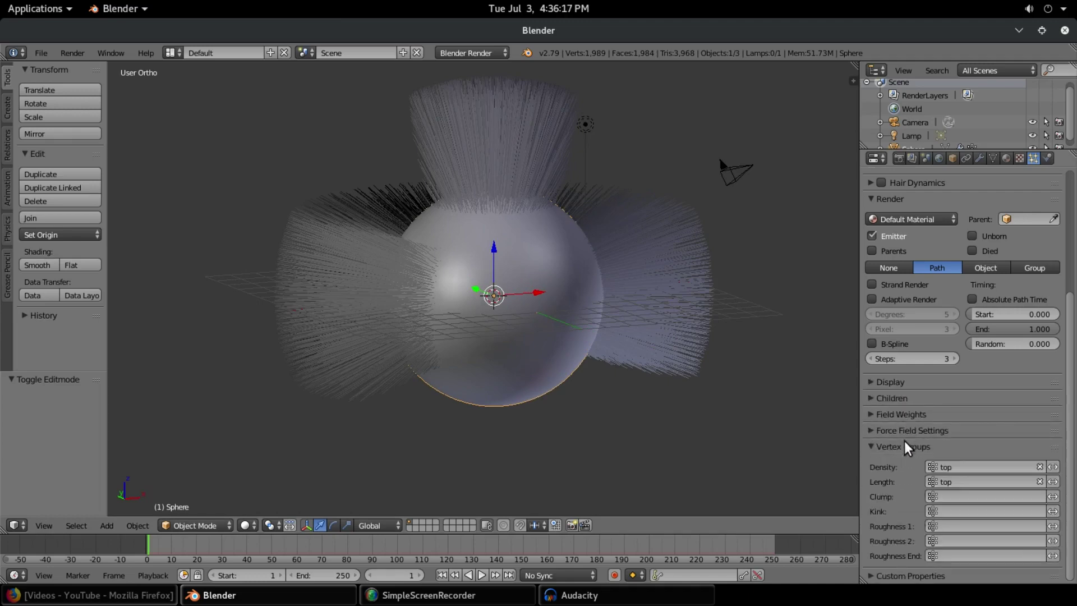
click(905, 441)
- Enable the Advanced hair settings and set the random velocity to 0.280
scroll(920, 383, up, 6)
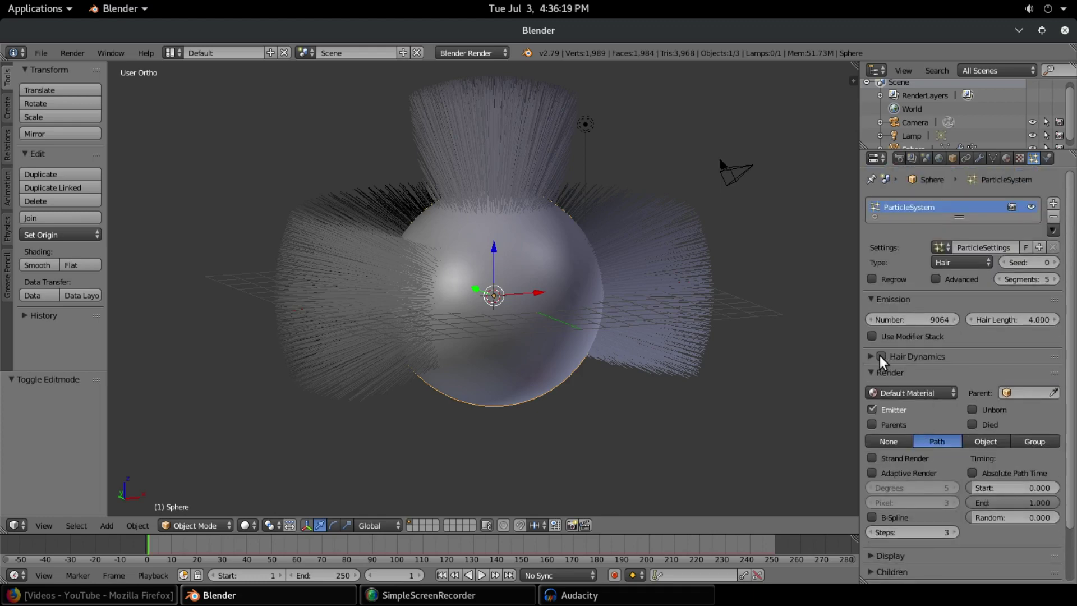
click(947, 280)
scroll(920, 395, down, 6)
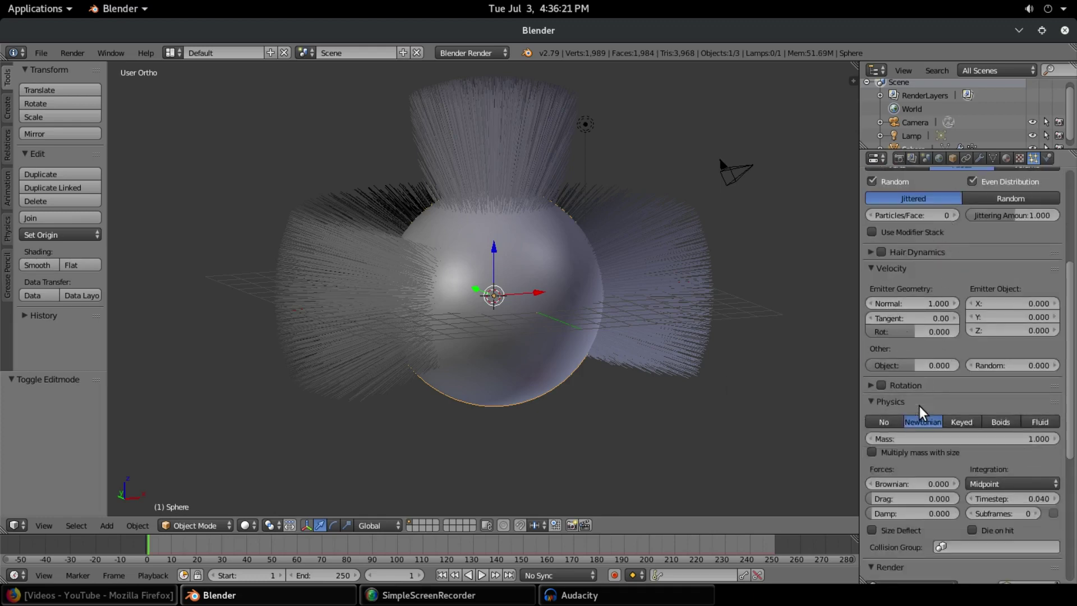
scroll(919, 406, down, 1)
drag(1001, 339, 1029, 339)
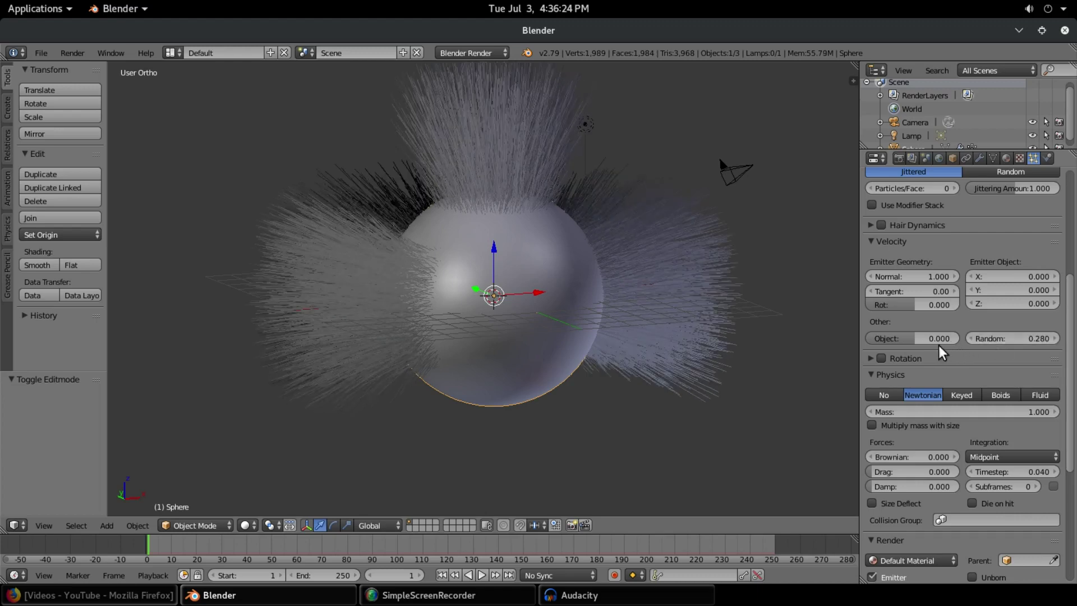
- Try hair rotation with Normal orientation, random 0.206, phase 0.534 and phase random 0.656, and disable rotation again
click(880, 357)
click(871, 358)
drag(1005, 409, 1038, 409)
drag(920, 409, 1005, 396)
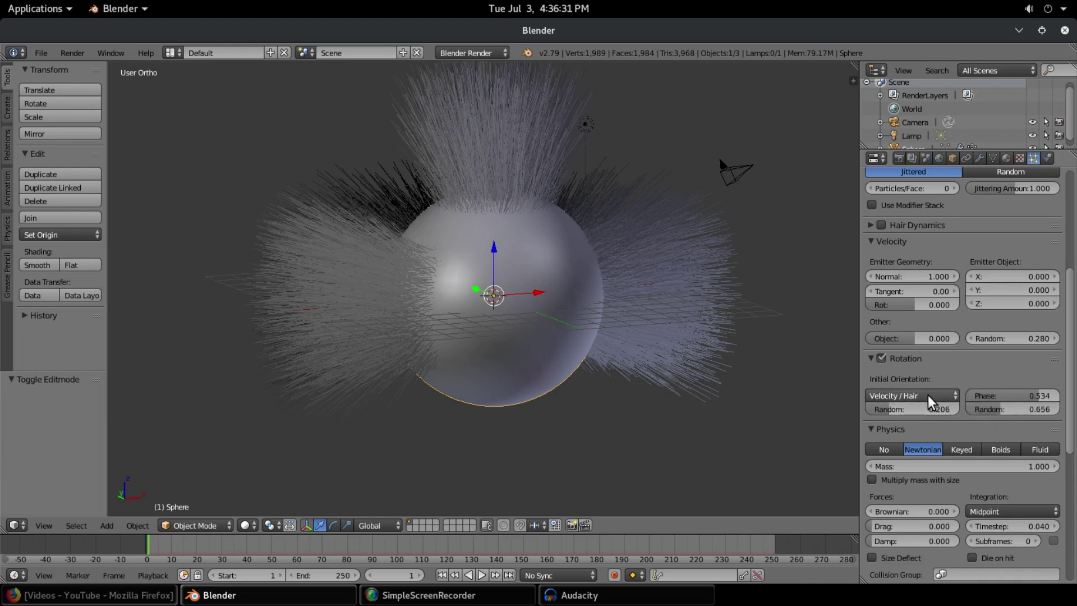
click(928, 396)
click(921, 363)
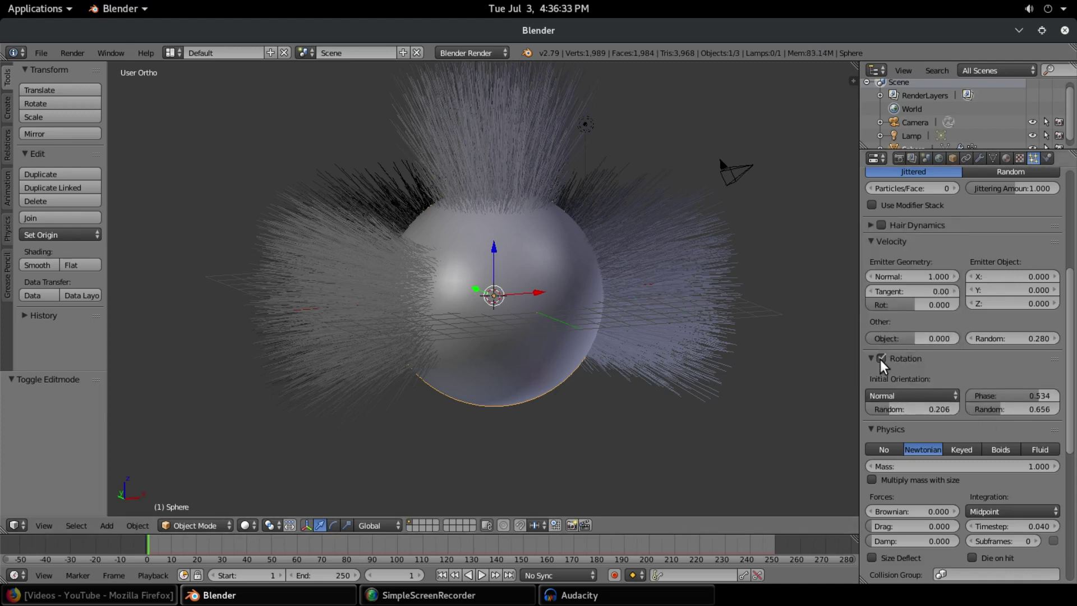
click(880, 359)
click(874, 358)
- Set the Brownian force in the hair physics to 0.300
scroll(878, 252, down, 6)
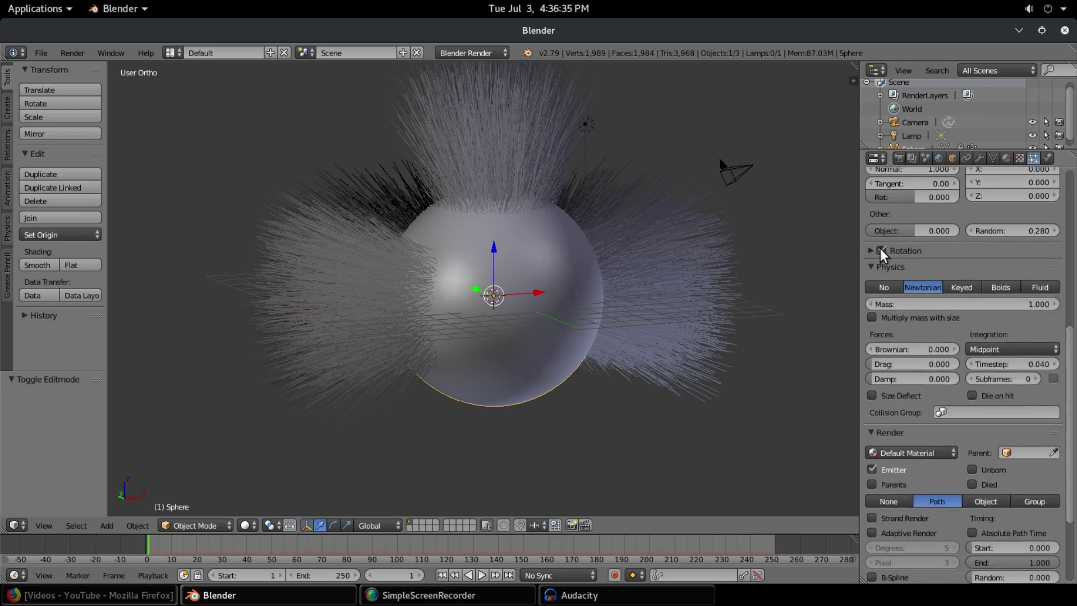
scroll(924, 399, down, 1)
drag(922, 267, 950, 268)
click(951, 269)
click(951, 269)
click(951, 268)
click(951, 268)
click(951, 269)
click(950, 268)
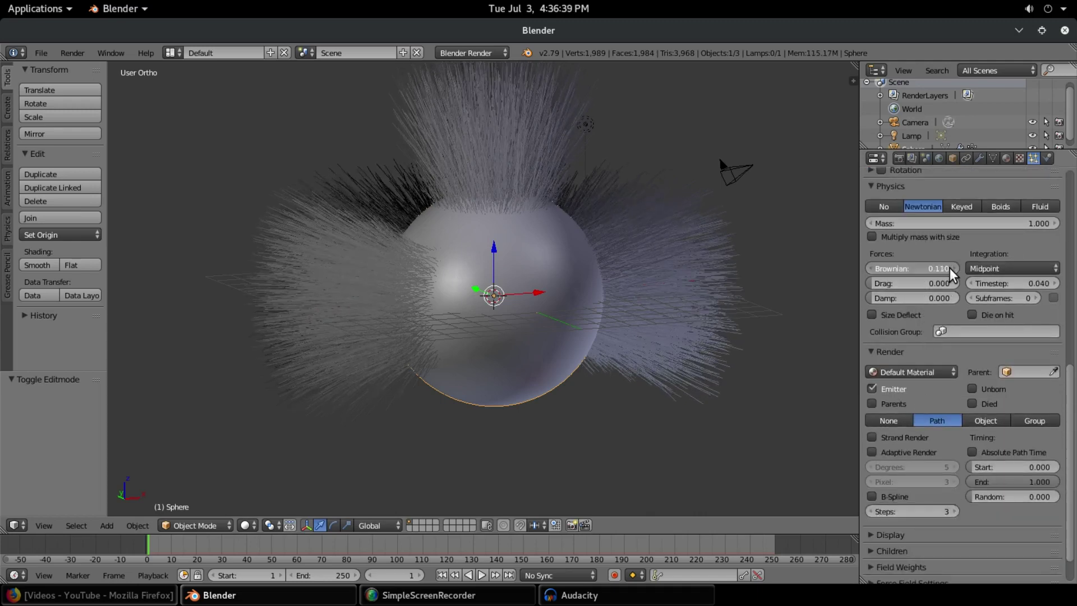
click(951, 269)
click(951, 269)
drag(959, 271, 999, 272)
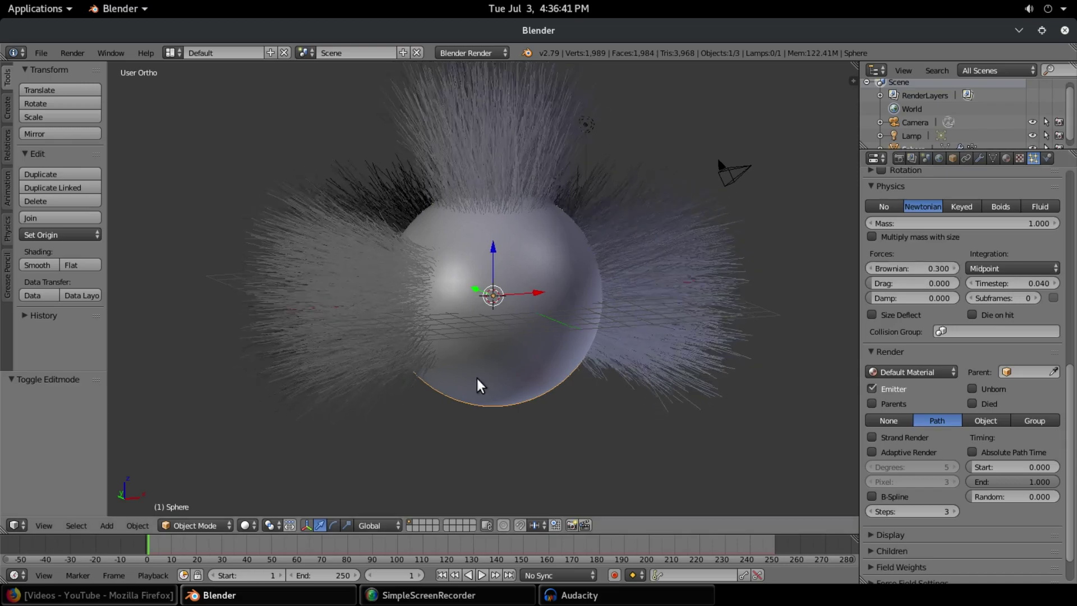
- Hide the grid floor and the X and Y axis lines in the 3D viewport
middle_drag(476, 378, 561, 373)
click(849, 74)
scroll(807, 230, down, 8)
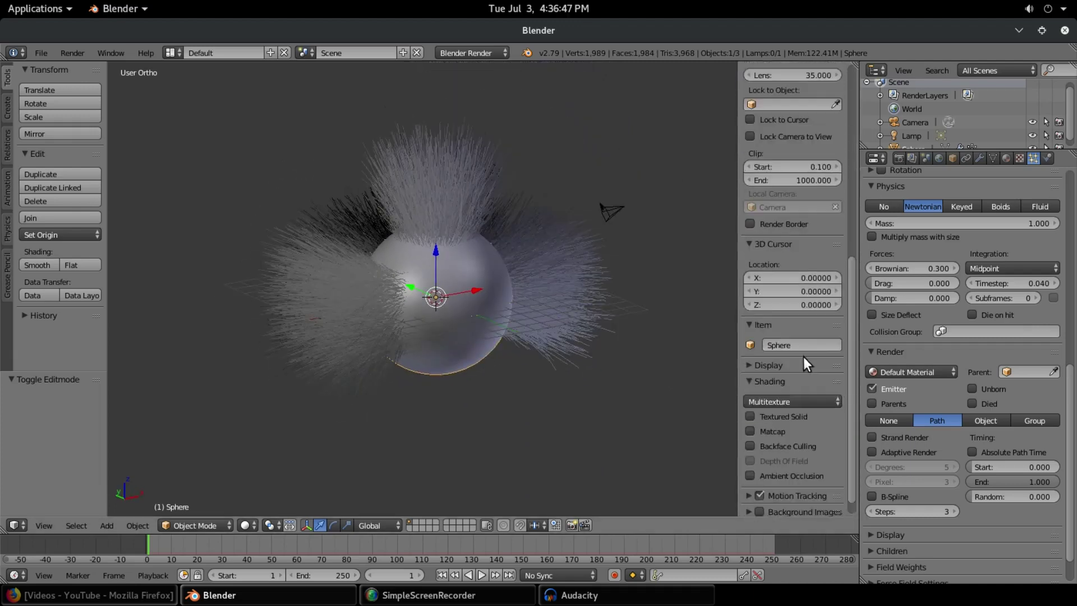
click(755, 346)
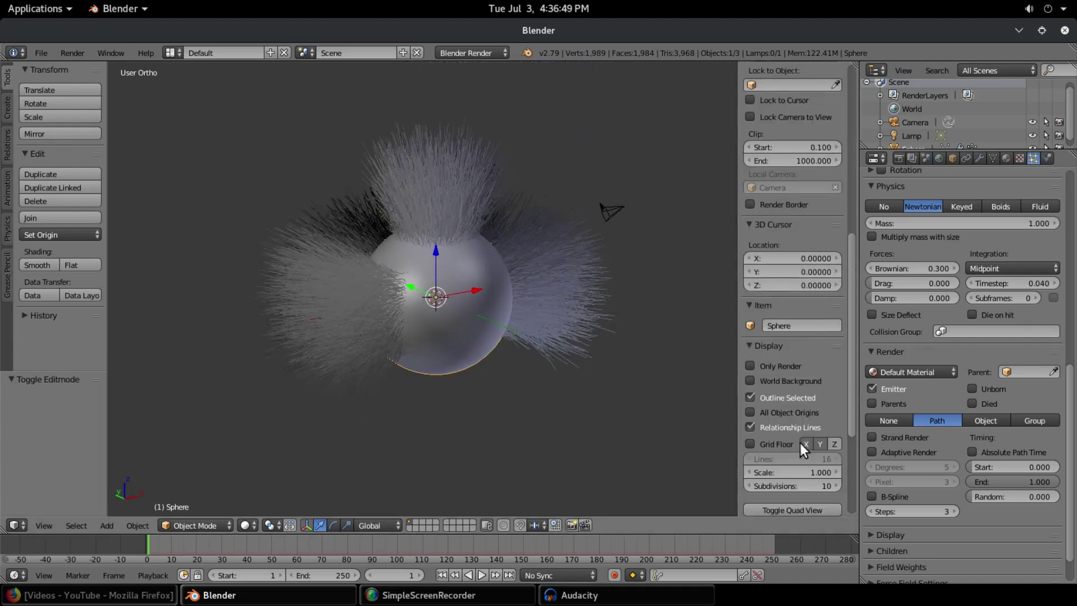
key(n)
- Delete the camera and the lamp from the scene and reselect the sphere
right_click(706, 191)
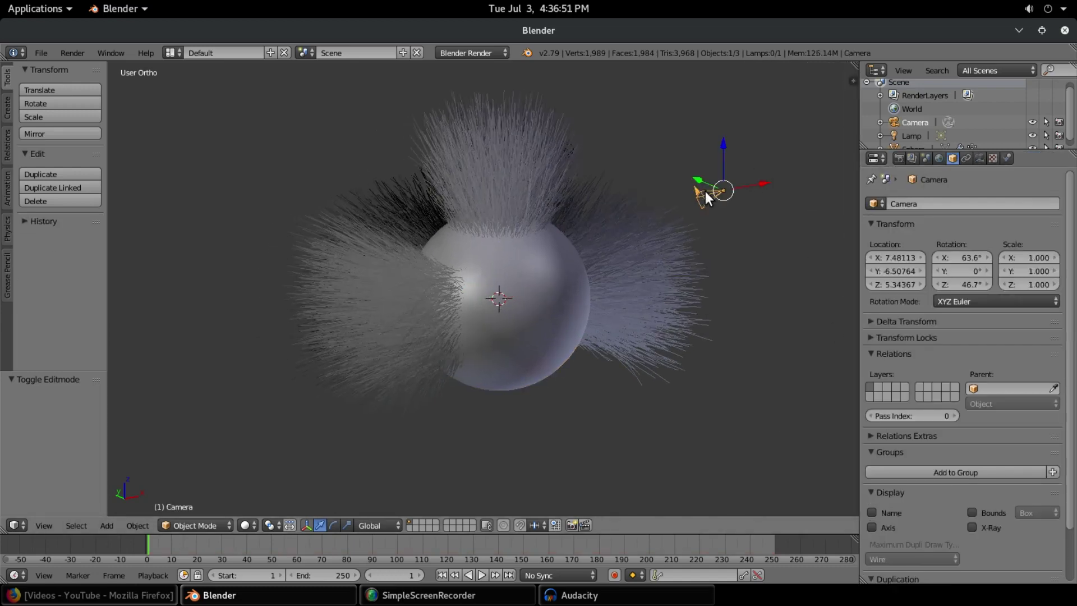
key(x)
click(705, 191)
middle_drag(714, 192, 581, 223)
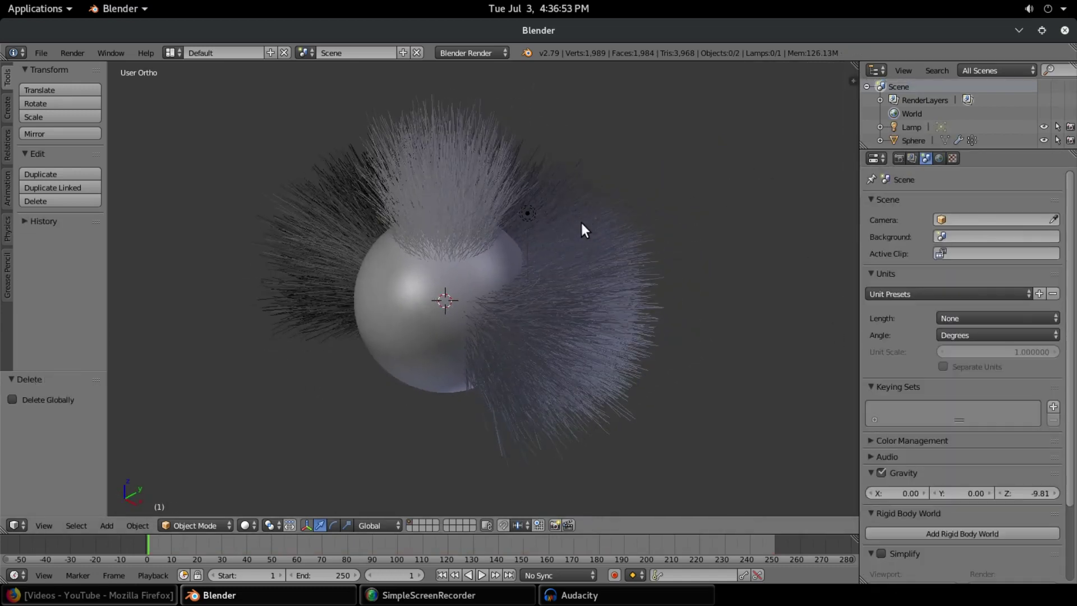
right_click(525, 212)
key(x)
click(524, 213)
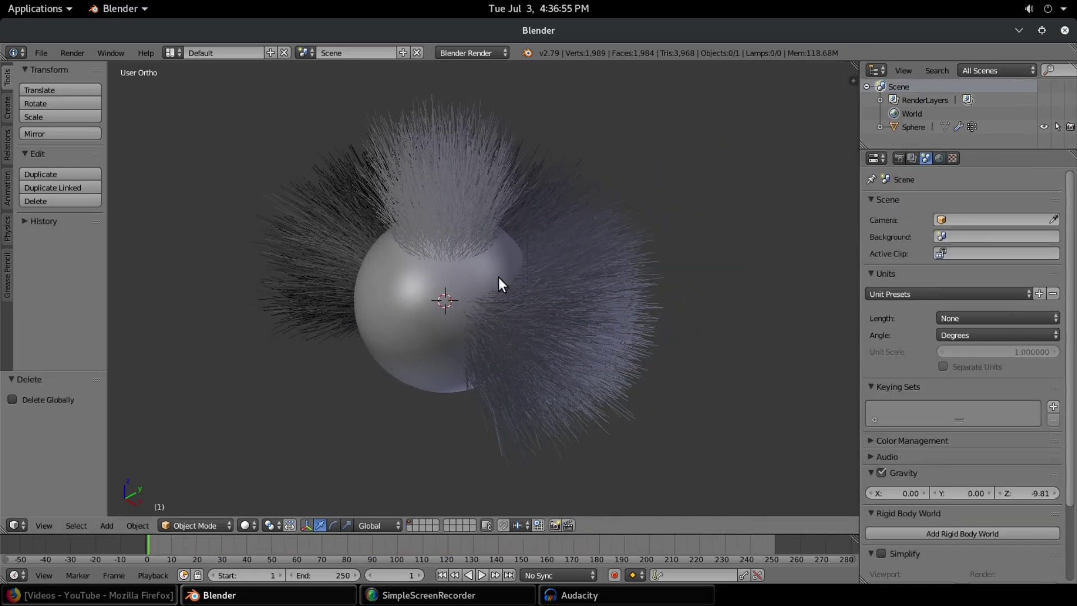
right_click(520, 282)
middle_drag(486, 294, 602, 304)
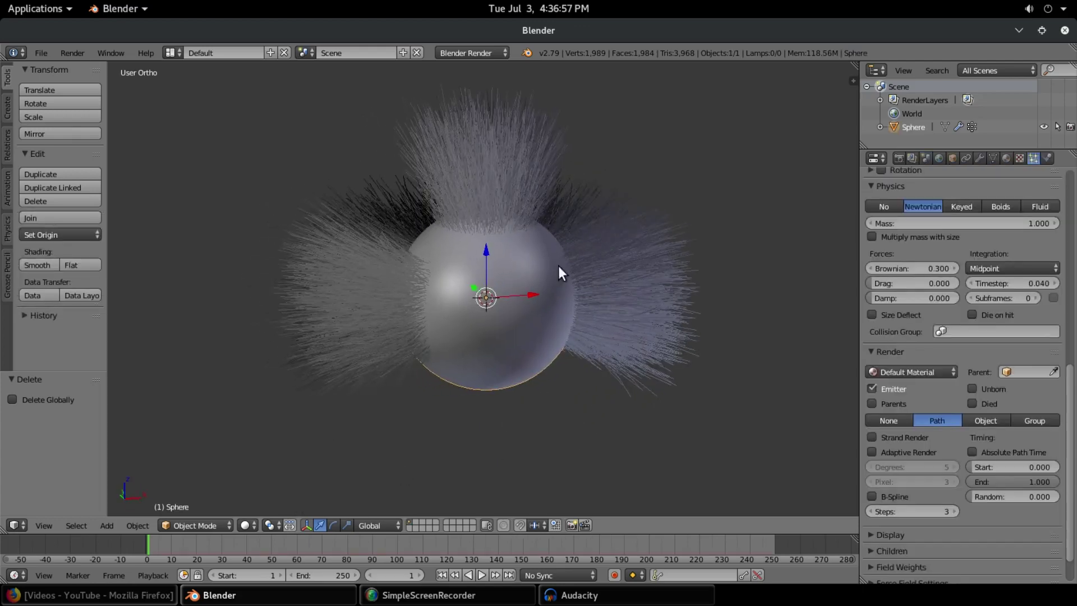
- Try Particle Edit mode on the sphere's dense hair and return to Object Mode
click(185, 526)
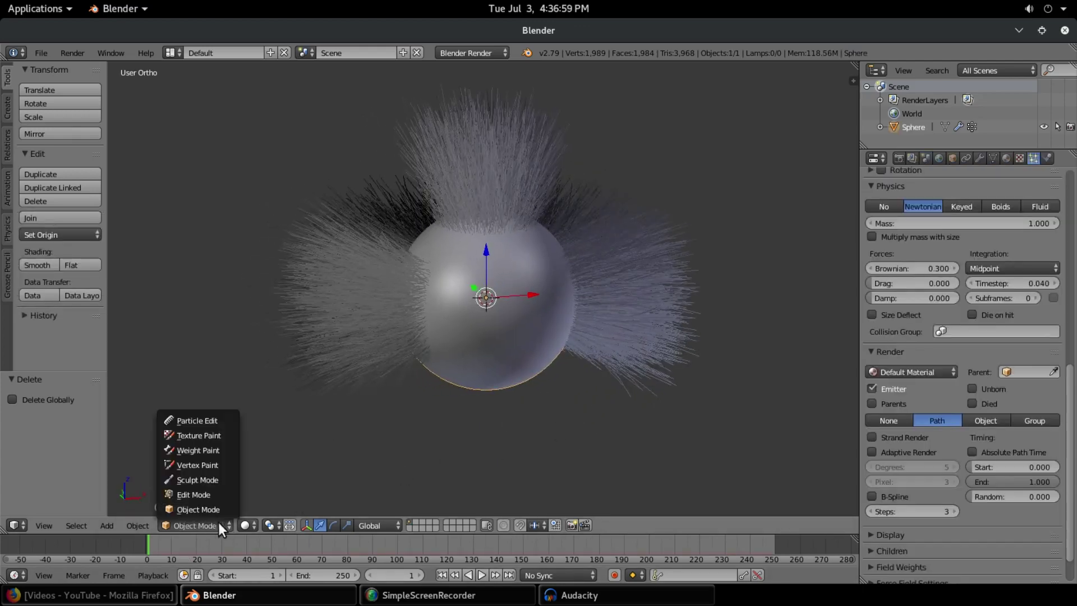
click(181, 420)
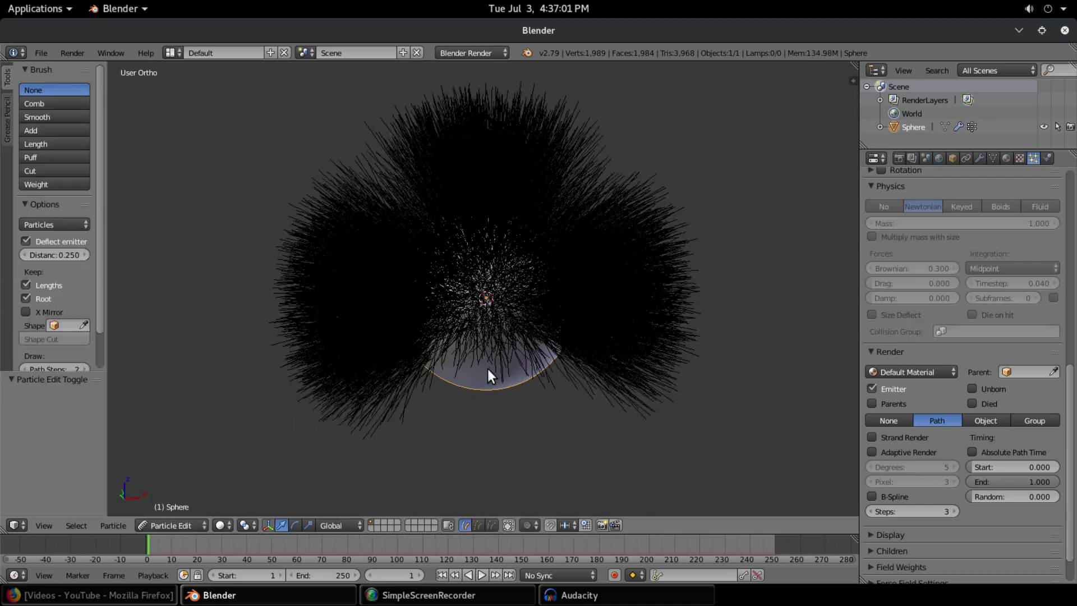
mouse_move(469, 368)
middle_down()
mouse_move(457, 375)
mouse_move(411, 318)
mouse_move(394, 355)
middle_up()
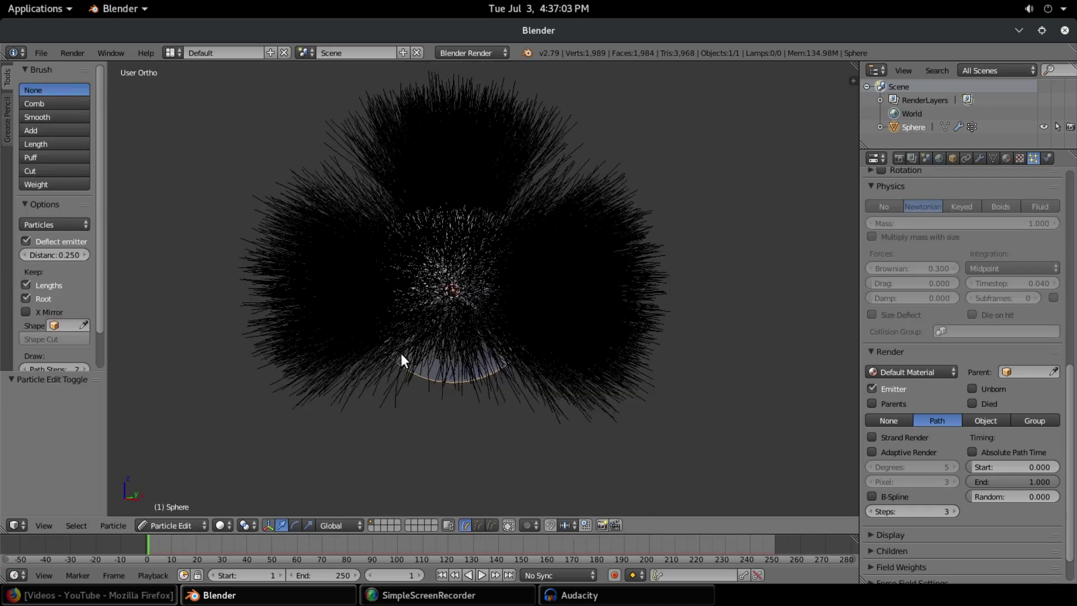
scroll(985, 307, up, 15)
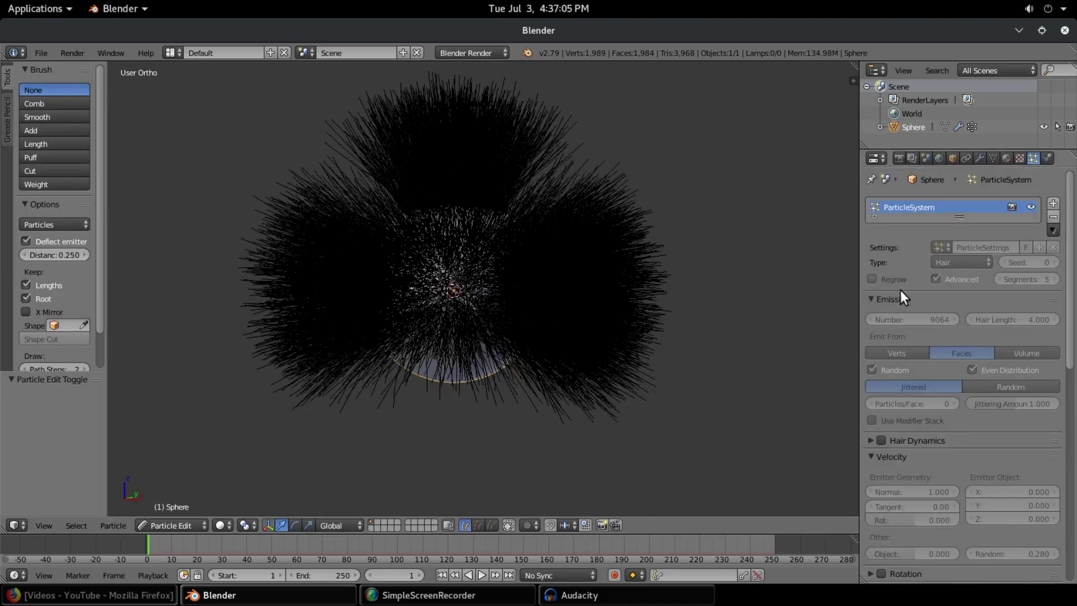
click(171, 525)
click(173, 513)
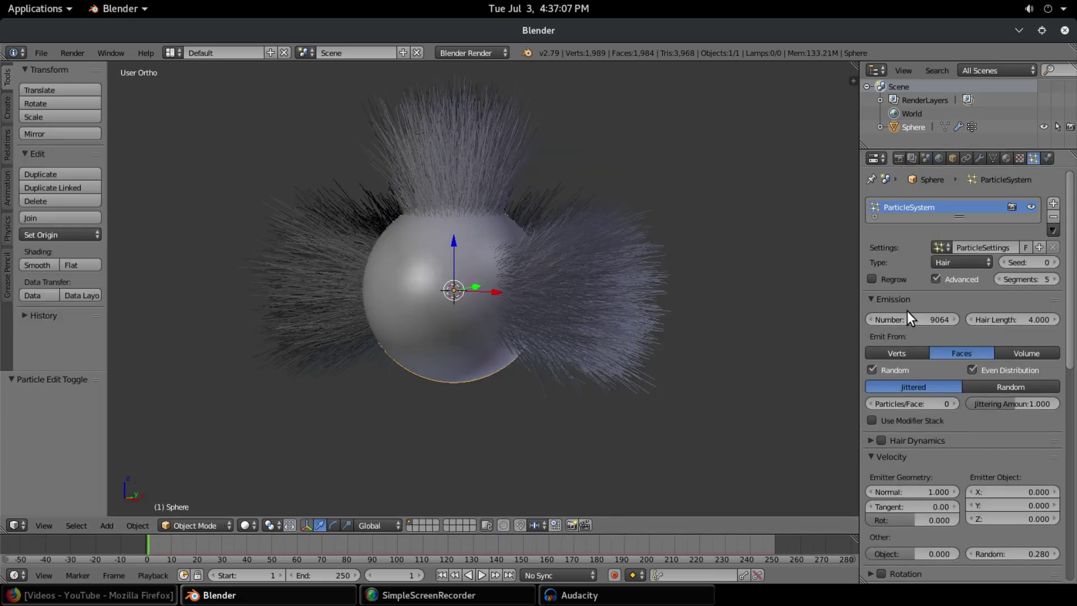
- Reduce the number of emitted hairs to 560
click(931, 319)
text(2000)
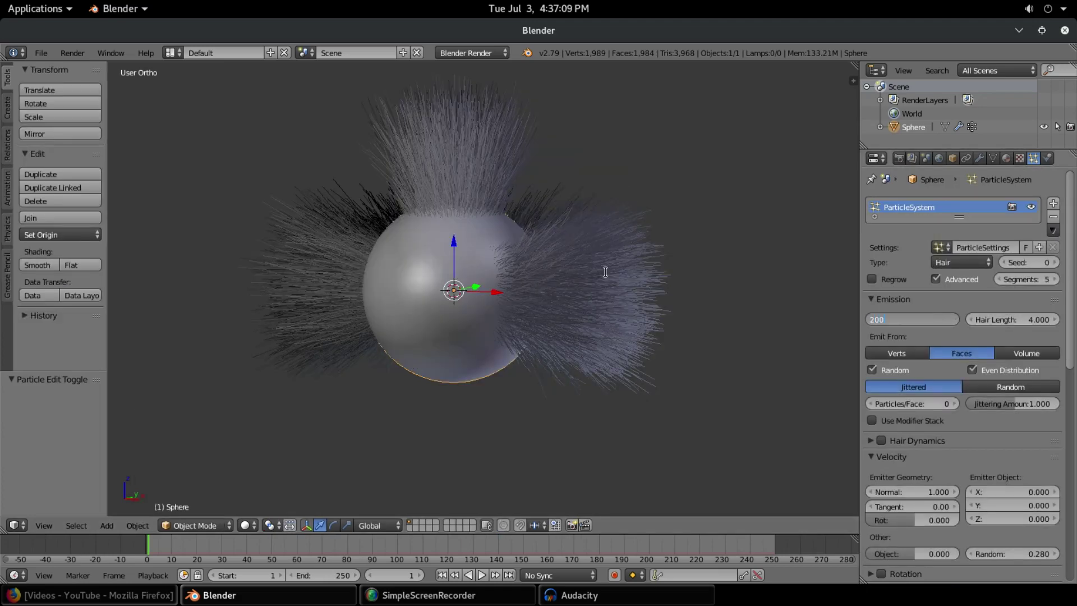
key(Return)
middle_drag(605, 272, 693, 283)
drag(951, 311, 881, 312)
middle_drag(682, 315, 777, 324)
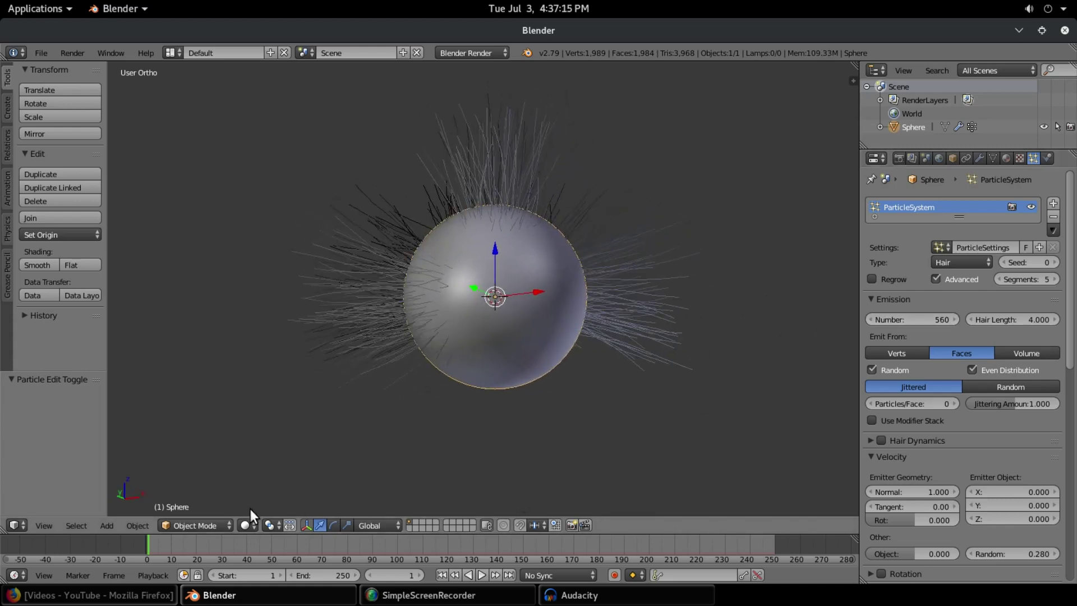
- Switch the sphere to Particle Edit mode and enlarge the brush settings area to show all its options
click(185, 525)
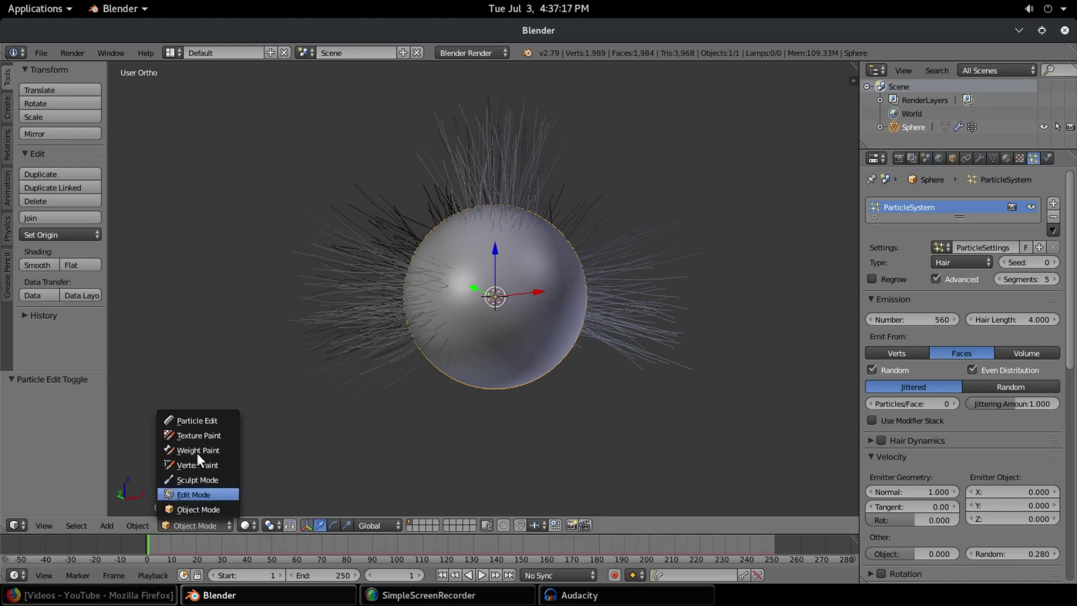
click(207, 419)
mouse_move(396, 344)
middle_down()
mouse_move(516, 362)
mouse_move(507, 394)
mouse_move(404, 354)
middle_up()
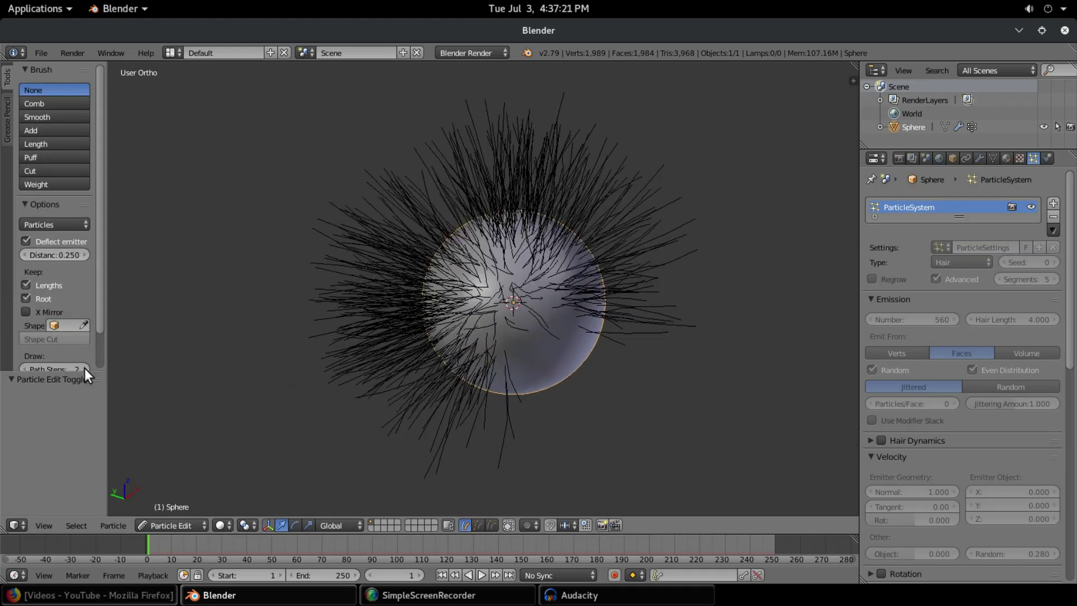
drag(78, 373, 73, 542)
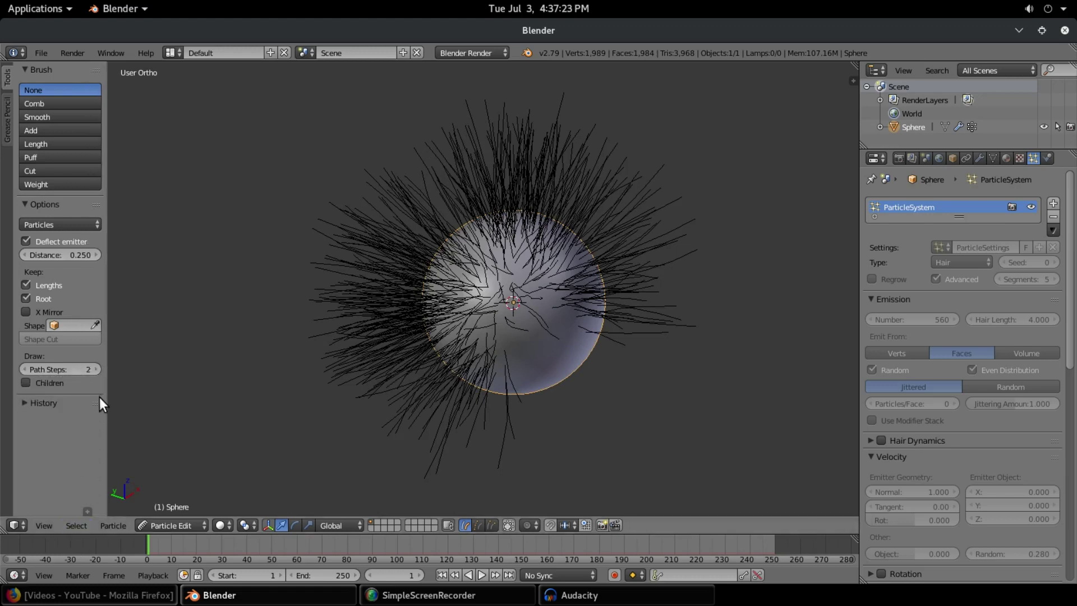
- Widen the brush settings area and comb the sphere's side hairs backward with the Comb brush from the top view
drag(106, 391, 124, 393)
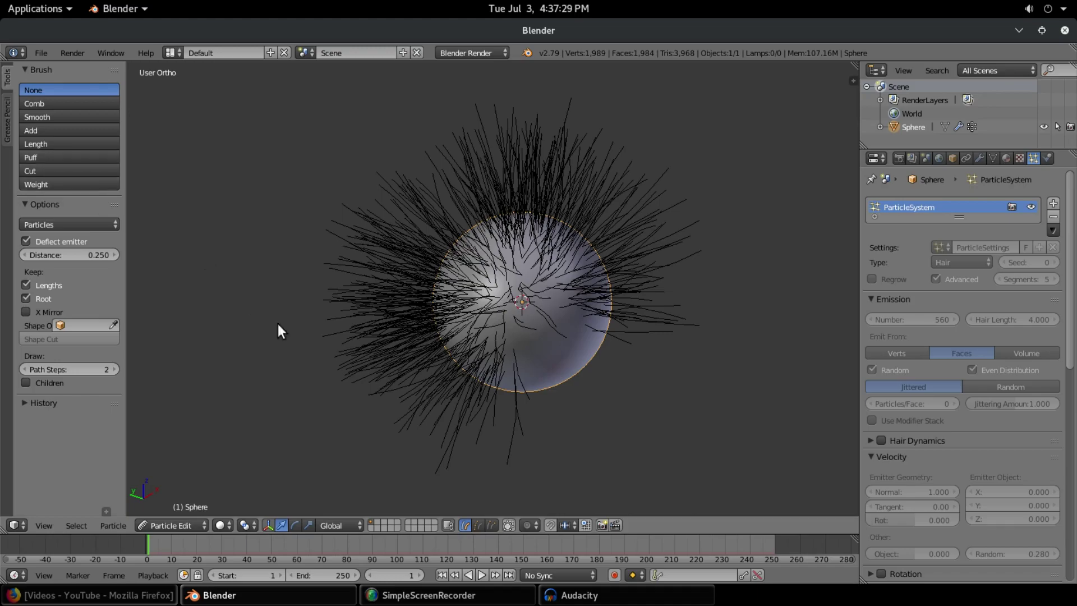
mouse_move(280, 329)
middle_down()
mouse_move(320, 348)
mouse_move(522, 361)
mouse_move(375, 319)
mouse_move(432, 308)
middle_up()
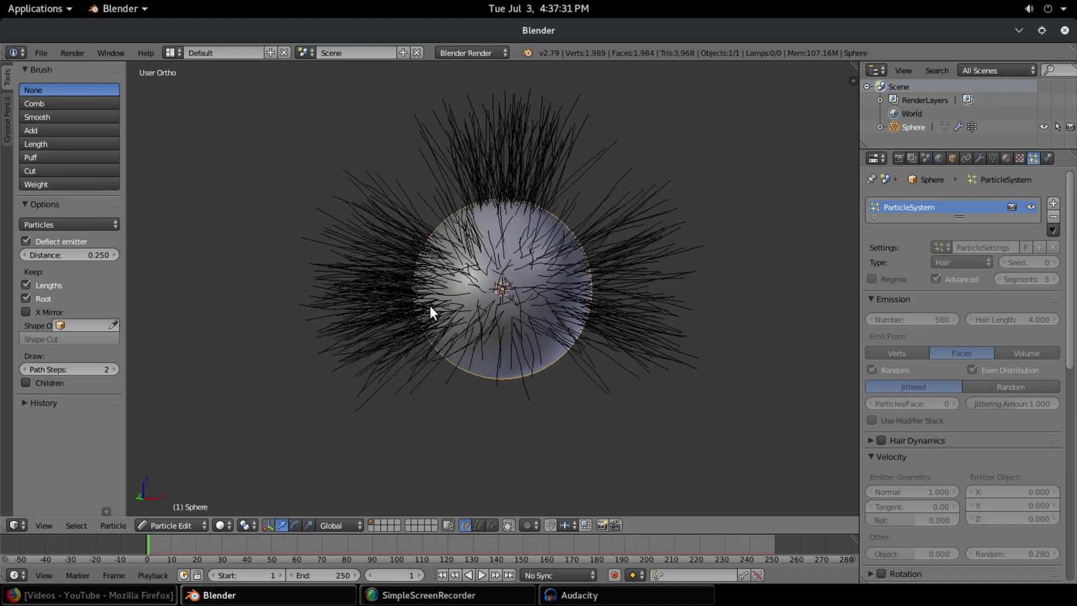
click(41, 103)
mouse_move(354, 286)
middle_down()
mouse_move(371, 285)
mouse_move(391, 355)
mouse_move(387, 346)
middle_up()
key(KP_7)
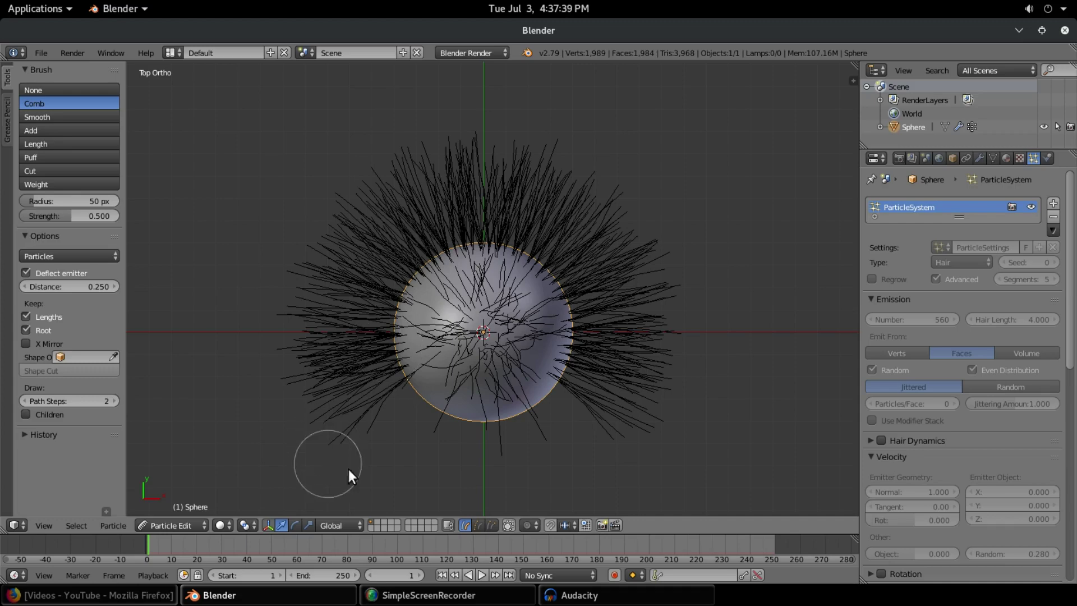
mouse_move(377, 446)
mouse_down()
mouse_move(356, 433)
mouse_move(296, 334)
mouse_move(387, 436)
mouse_move(312, 240)
mouse_move(385, 435)
mouse_move(378, 331)
mouse_move(440, 145)
mouse_up()
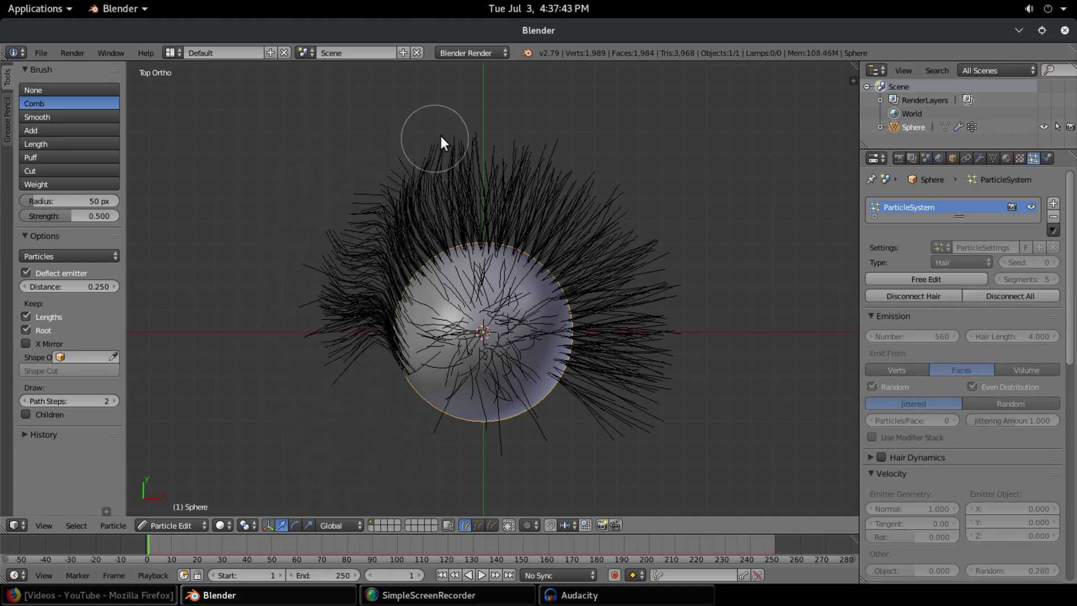
mouse_move(329, 377)
mouse_down()
mouse_move(365, 192)
mouse_move(339, 371)
mouse_move(356, 176)
mouse_move(344, 351)
mouse_move(424, 105)
mouse_move(370, 317)
mouse_move(409, 210)
mouse_move(430, 197)
mouse_move(308, 373)
mouse_move(439, 199)
mouse_move(406, 205)
mouse_move(481, 132)
mouse_move(399, 348)
mouse_move(384, 331)
mouse_move(381, 282)
mouse_move(420, 196)
mouse_move(442, 218)
mouse_move(442, 185)
mouse_move(478, 153)
mouse_move(456, 282)
mouse_move(493, 141)
mouse_move(497, 245)
mouse_move(484, 134)
mouse_move(513, 220)
mouse_move(636, 408)
mouse_move(572, 408)
mouse_move(588, 275)
mouse_move(595, 338)
mouse_move(601, 233)
mouse_move(607, 339)
mouse_move(584, 203)
mouse_move(627, 353)
mouse_move(595, 251)
mouse_move(609, 256)
mouse_move(575, 175)
mouse_move(598, 321)
mouse_move(566, 204)
mouse_move(598, 274)
mouse_move(536, 223)
mouse_move(508, 167)
mouse_move(569, 221)
mouse_move(506, 121)
mouse_move(569, 232)
mouse_move(532, 209)
mouse_move(507, 145)
mouse_move(547, 215)
mouse_move(516, 183)
mouse_move(505, 137)
mouse_move(551, 228)
mouse_move(399, 216)
mouse_up()
mouse_move(399, 221)
middle_down()
mouse_move(435, 180)
mouse_move(416, 241)
mouse_move(513, 250)
mouse_move(480, 311)
middle_up()
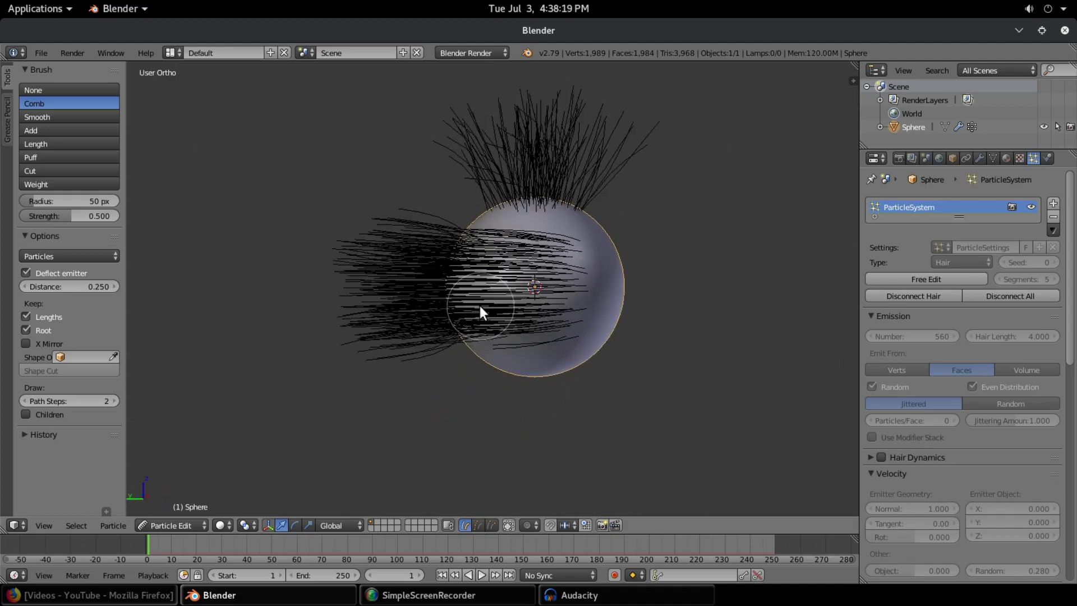
- Comb the crown and side hairs toward the back of the sphere in the right view, gathering the side hairs' tips
key(KP_3)
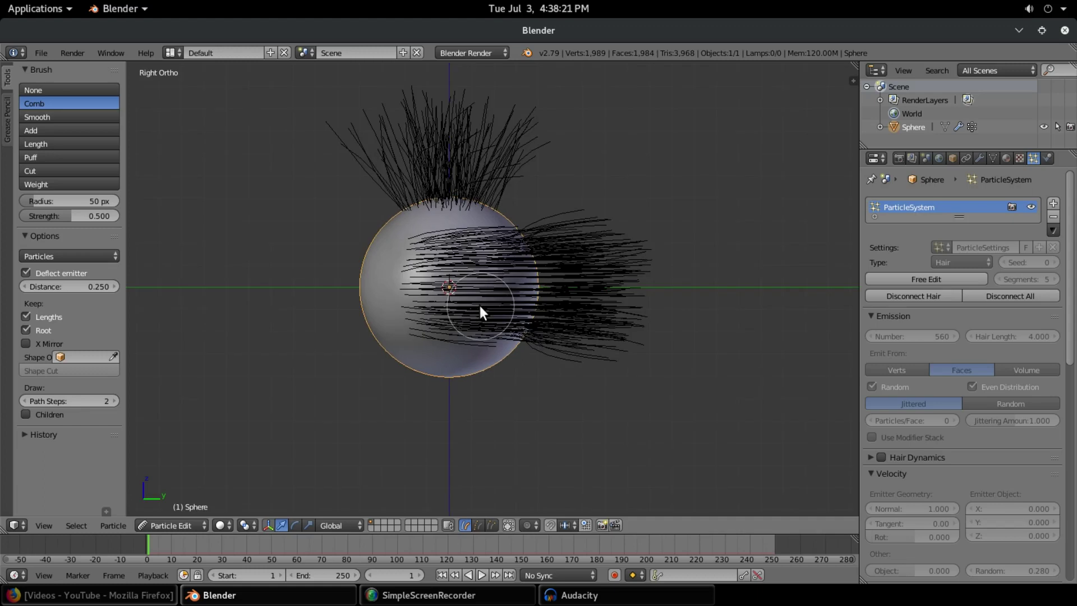
mouse_move(368, 209)
mouse_down()
mouse_move(377, 189)
mouse_move(348, 132)
mouse_move(409, 109)
mouse_move(381, 191)
mouse_move(389, 120)
mouse_move(452, 144)
mouse_move(372, 120)
mouse_move(498, 153)
mouse_move(373, 96)
mouse_move(397, 125)
mouse_move(482, 135)
mouse_move(567, 187)
mouse_move(570, 217)
mouse_move(556, 241)
mouse_move(562, 223)
mouse_move(630, 348)
mouse_move(626, 301)
mouse_move(619, 312)
mouse_move(634, 329)
mouse_move(531, 351)
mouse_move(630, 315)
mouse_move(671, 339)
mouse_move(610, 332)
mouse_move(662, 315)
mouse_move(613, 281)
mouse_move(628, 287)
mouse_move(599, 334)
mouse_move(633, 285)
mouse_up()
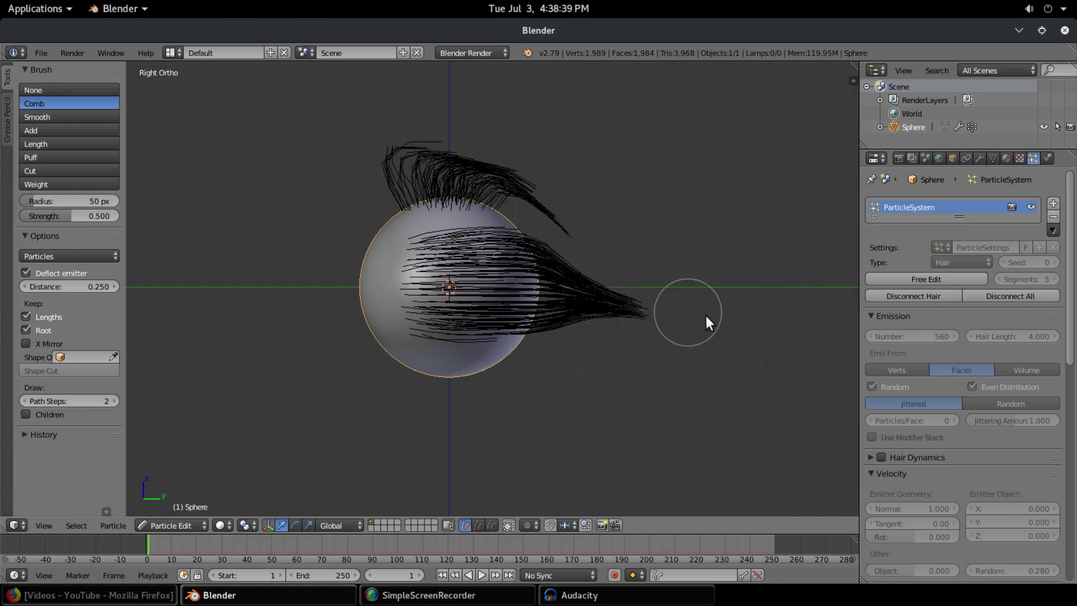
mouse_move(465, 336)
mouse_down()
mouse_move(513, 341)
mouse_move(665, 307)
mouse_up()
mouse_move(529, 245)
mouse_down()
mouse_move(683, 308)
mouse_move(463, 238)
mouse_move(556, 262)
mouse_move(653, 318)
mouse_move(566, 336)
mouse_move(650, 324)
mouse_up()
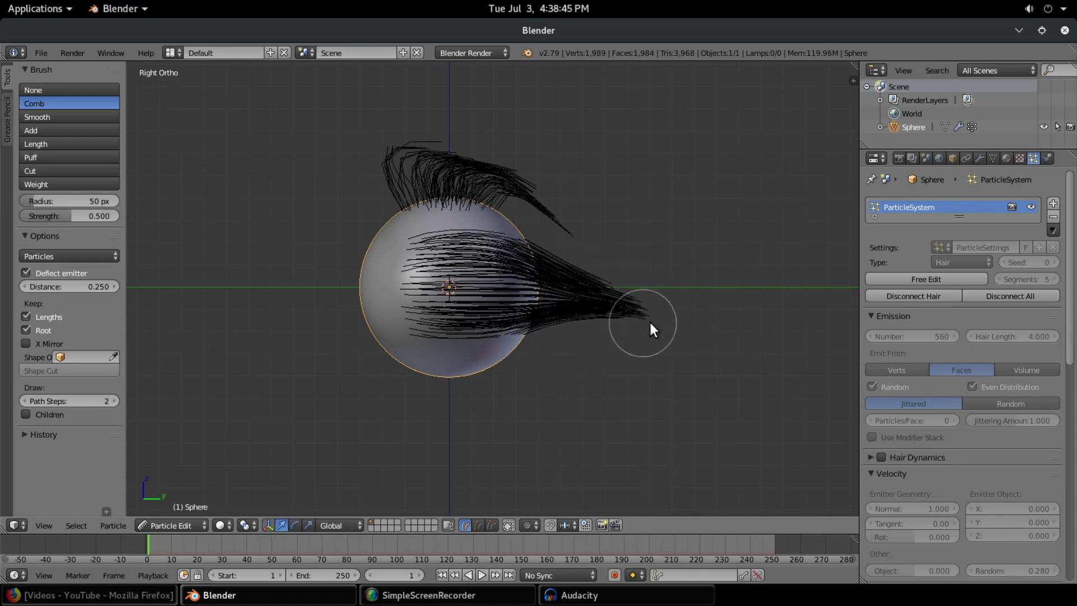
mouse_move(373, 178)
mouse_down()
mouse_move(390, 187)
mouse_move(441, 146)
mouse_move(521, 177)
mouse_move(577, 243)
mouse_move(599, 251)
mouse_up()
mouse_move(598, 250)
middle_down()
mouse_move(453, 277)
mouse_move(341, 254)
mouse_move(296, 227)
mouse_move(514, 260)
middle_up()
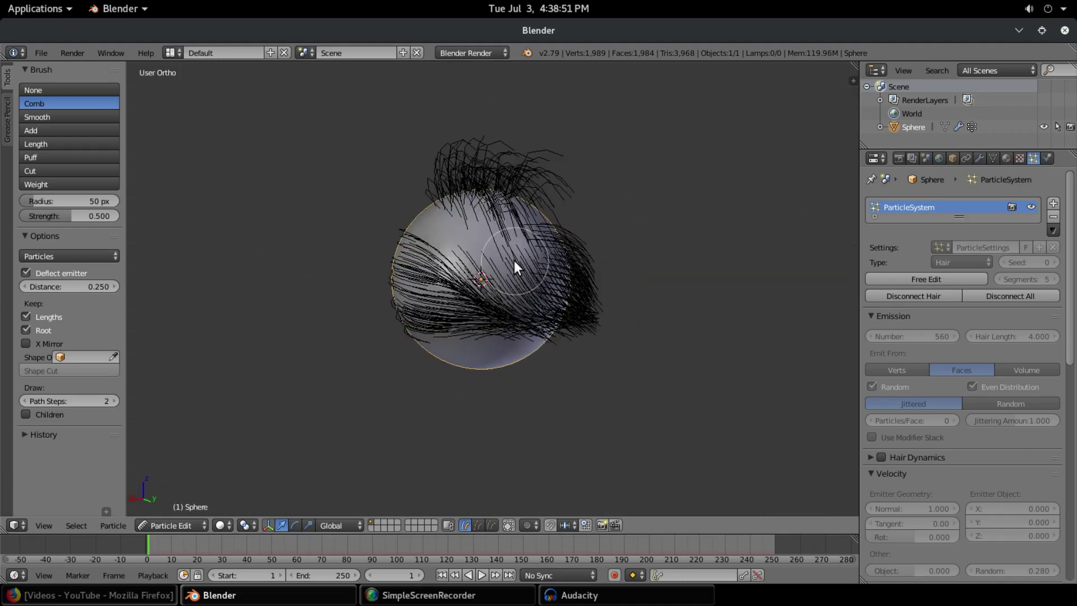
- Comb the back hairs downward in the right view, and the crown hairs inward in the front view
key(KP_3)
mouse_move(483, 210)
mouse_down()
mouse_move(516, 179)
mouse_move(577, 284)
mouse_move(637, 335)
mouse_move(592, 303)
mouse_move(654, 368)
mouse_up()
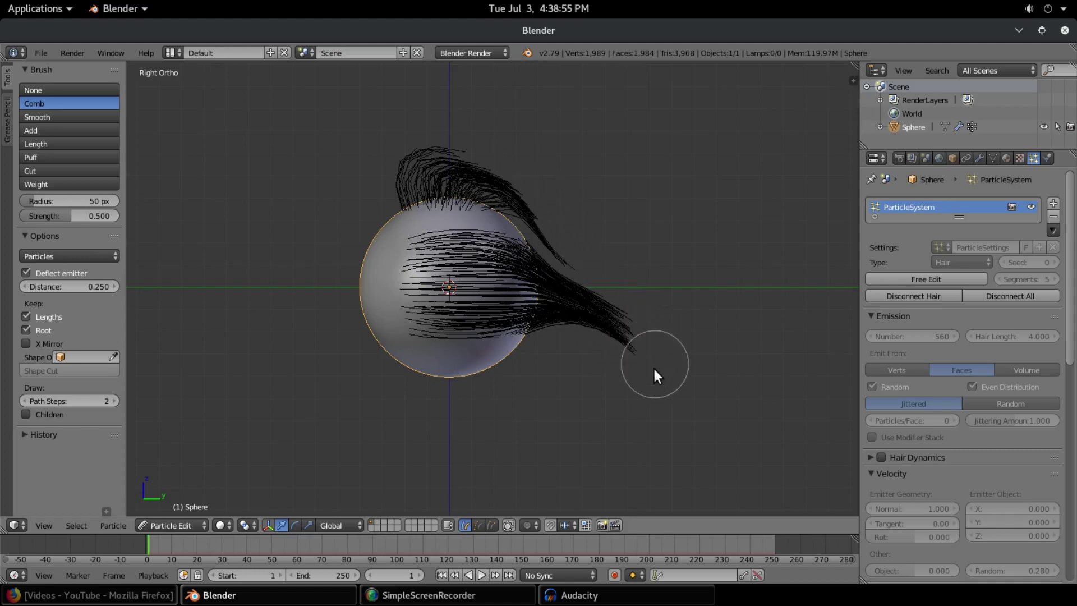
middle_drag(488, 377, 474, 255)
key(KP_1)
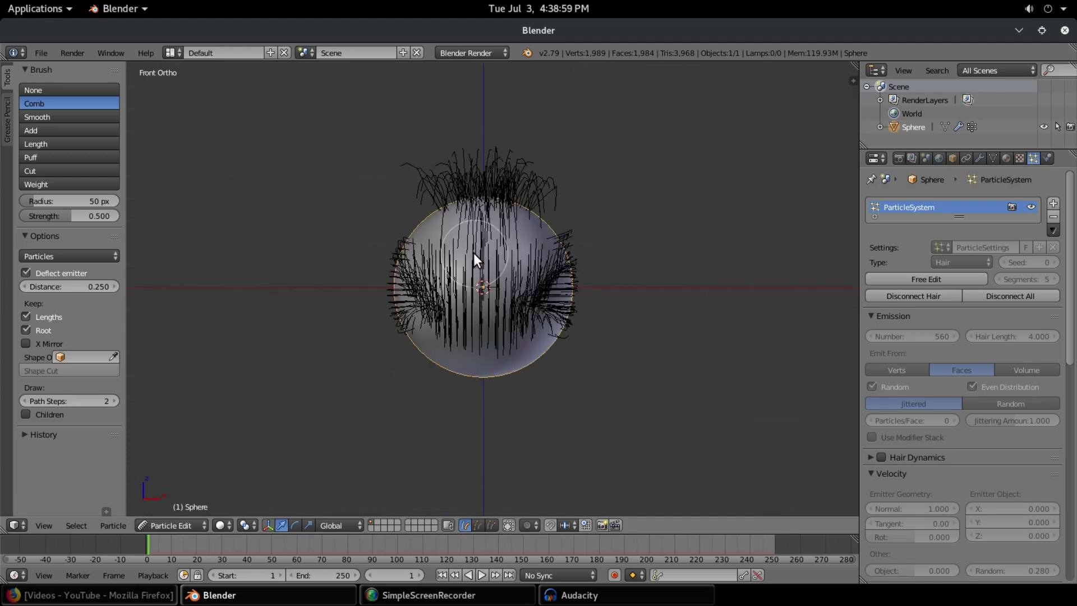
mouse_move(363, 180)
mouse_down()
mouse_move(558, 187)
mouse_move(426, 170)
mouse_move(443, 151)
mouse_up()
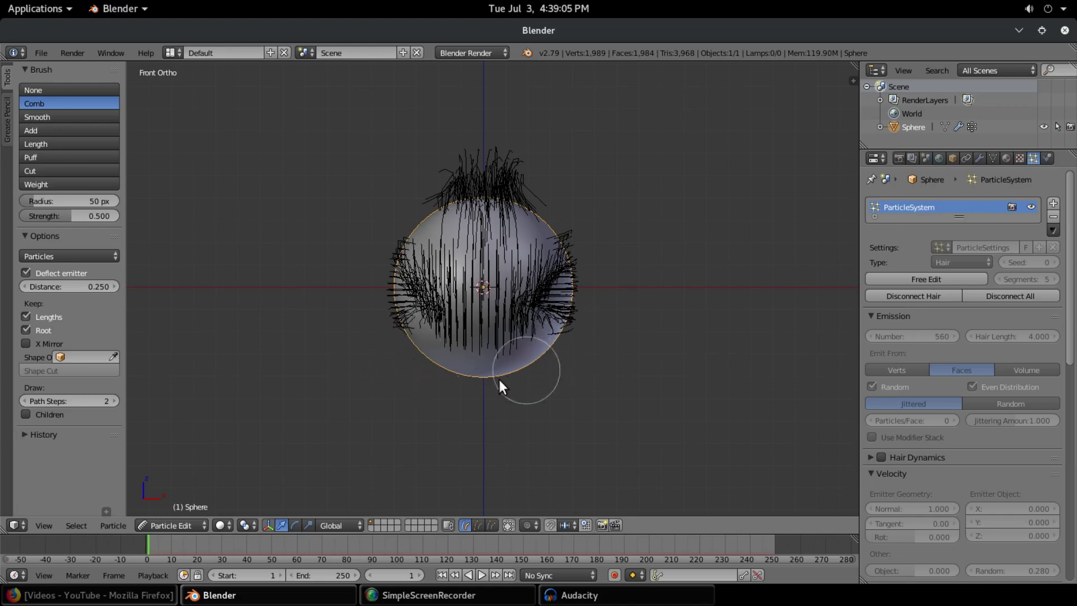
middle_drag(498, 377, 58, 512)
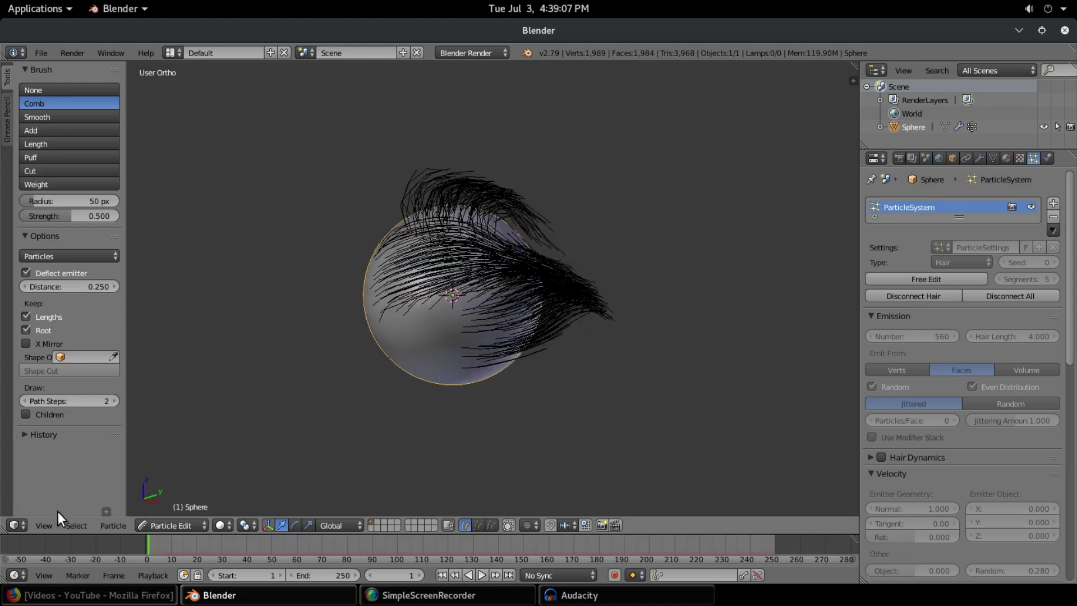
- Return the sphere to Object Mode and discard the combed hair changes with Free Edit
click(166, 525)
click(170, 507)
middle_drag(373, 367, 553, 382)
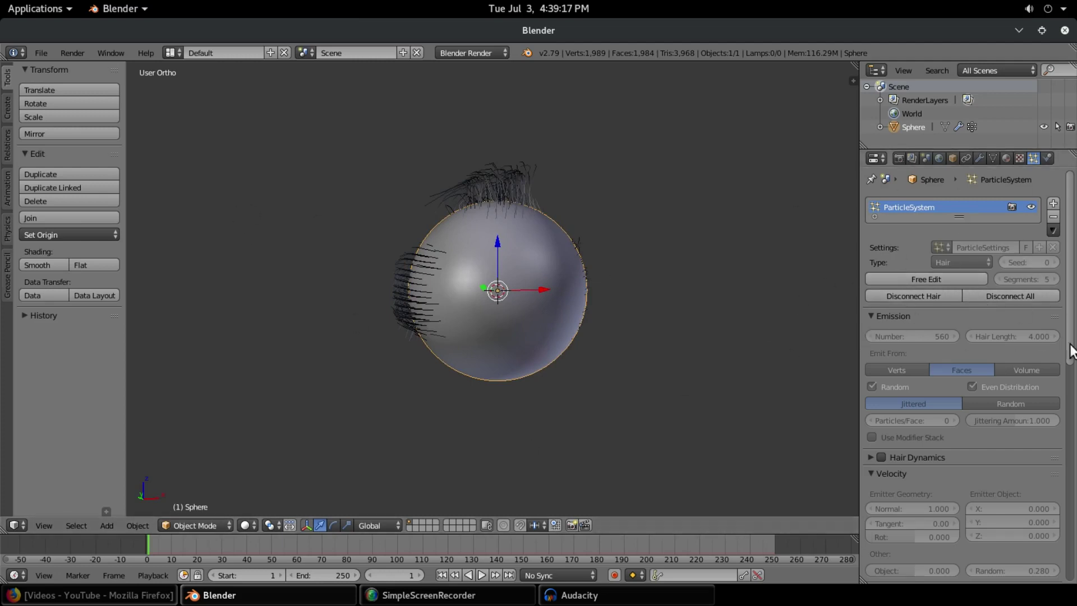
middle_drag(689, 309, 863, 304)
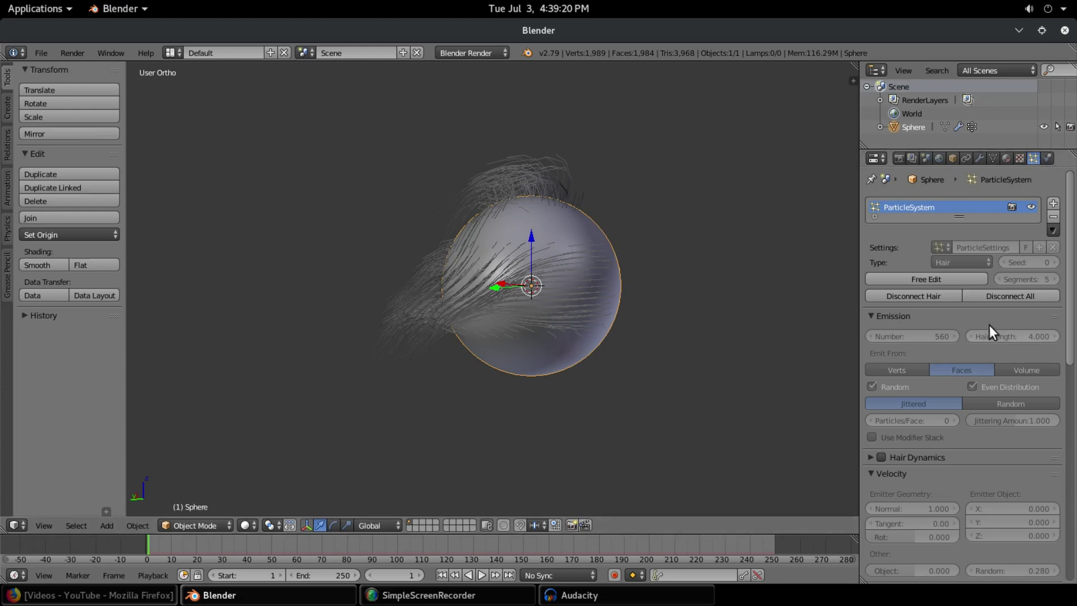
click(947, 281)
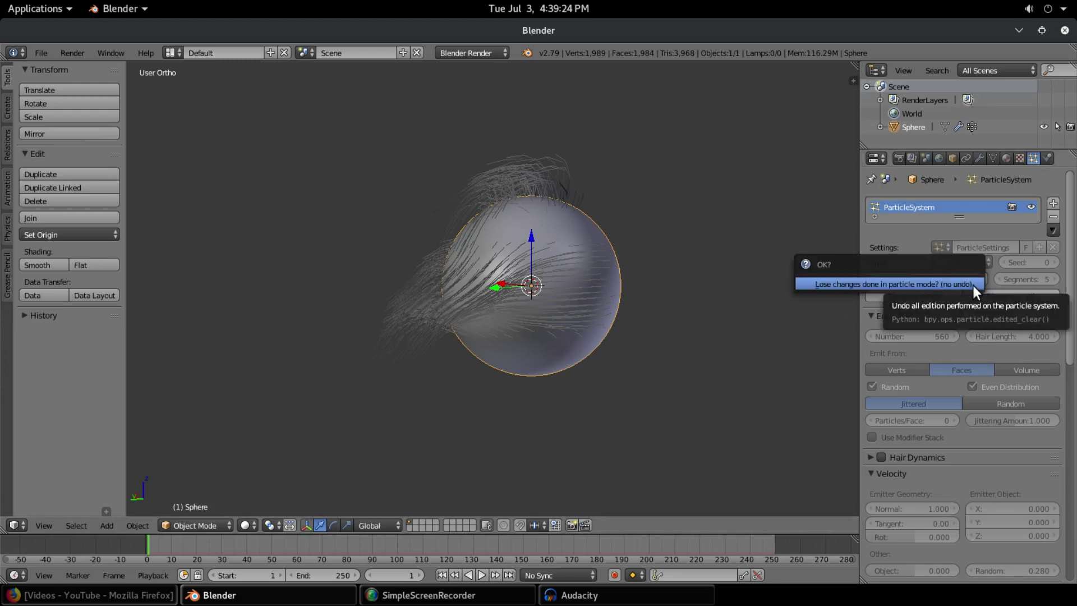
click(887, 285)
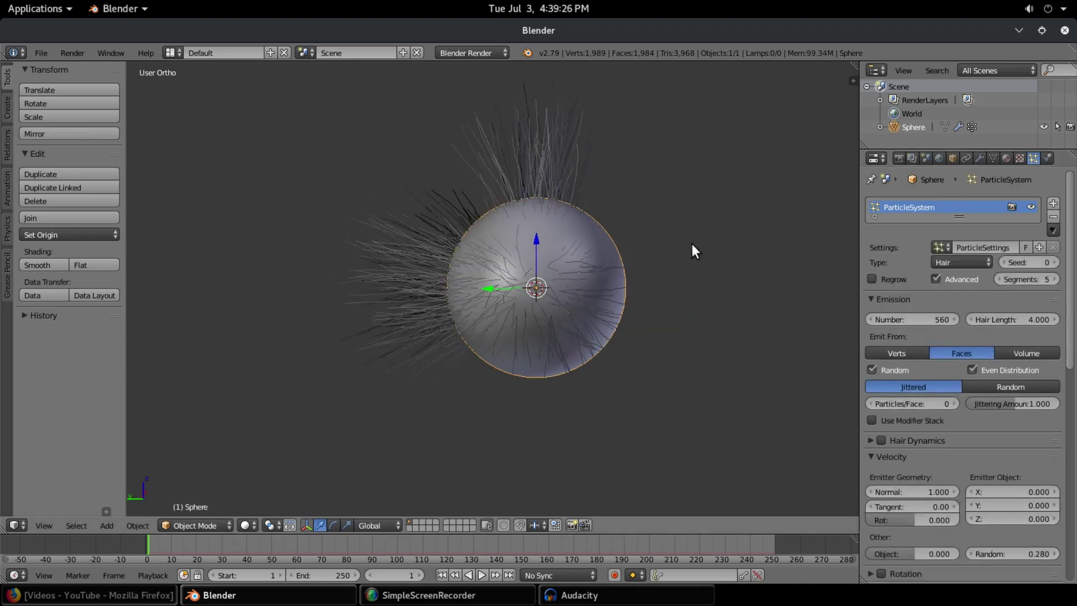
middle_drag(693, 246, 449, 200)
middle_drag(554, 323, 520, 289)
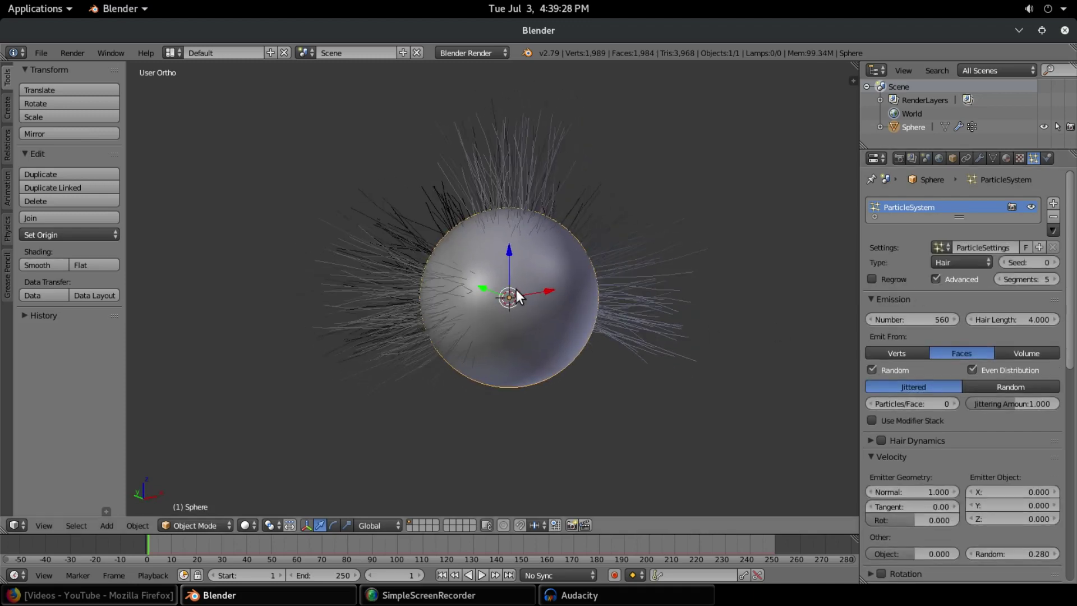
- Undo the Free Edit on the combed hair and look through the particle system's locked settings
key(ctrl+z)
middle_drag(621, 316, 646, 259)
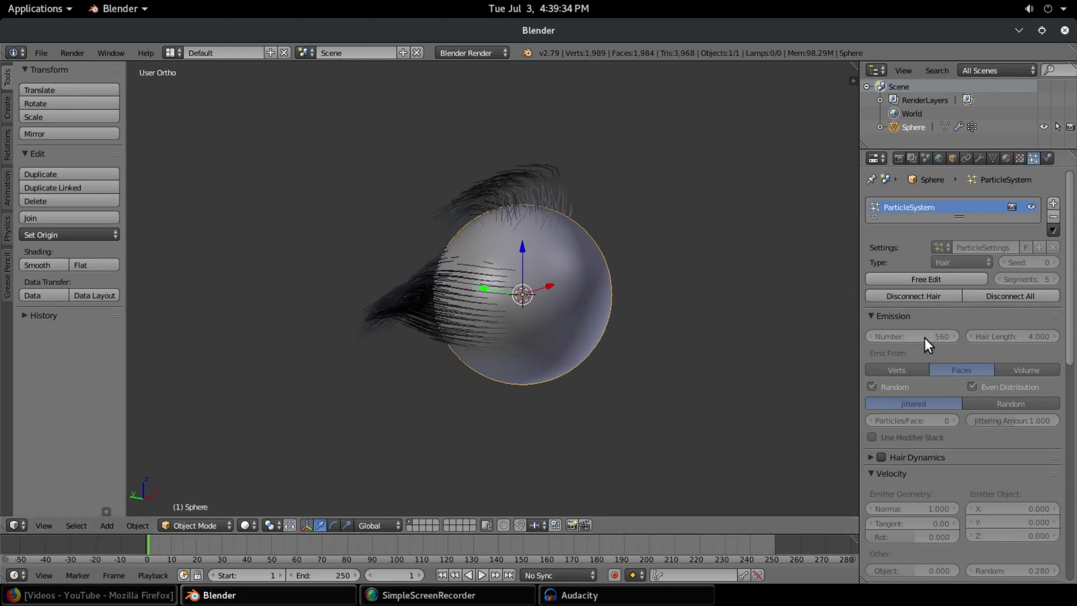
scroll(982, 360, down, 11)
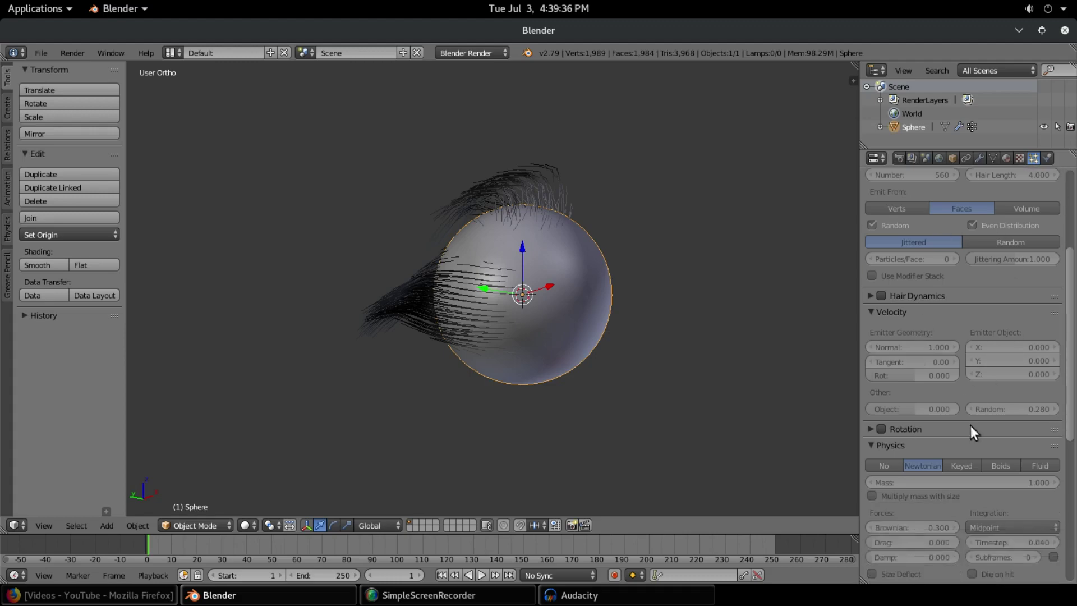
scroll(940, 354, down, 3)
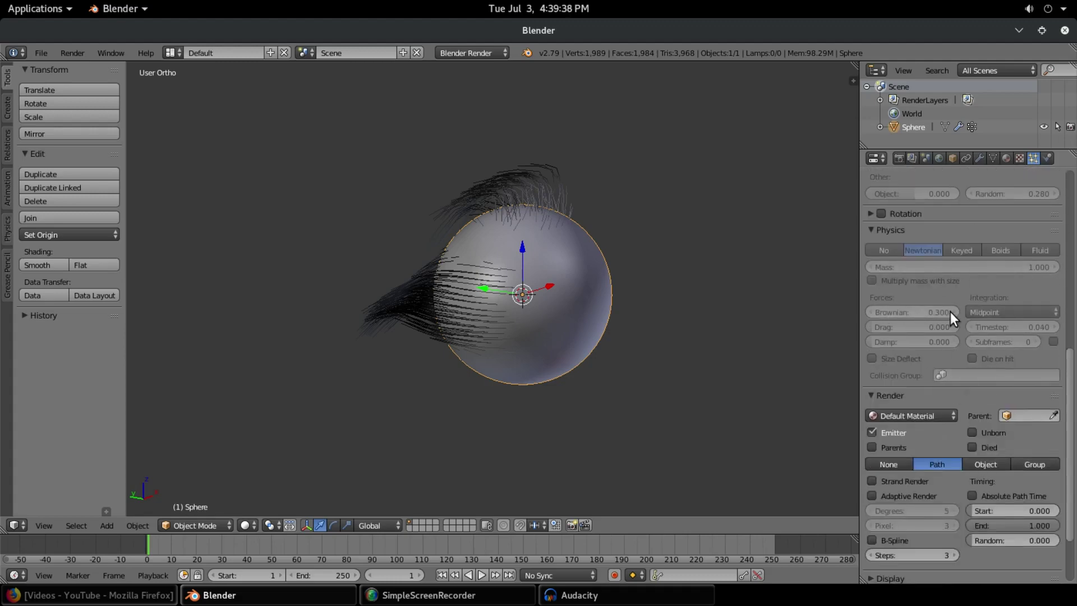
scroll(916, 320, up, 12)
scroll(511, 319, up, 1)
middle_drag(510, 319, 606, 225)
middle_drag(774, 303, 710, 341)
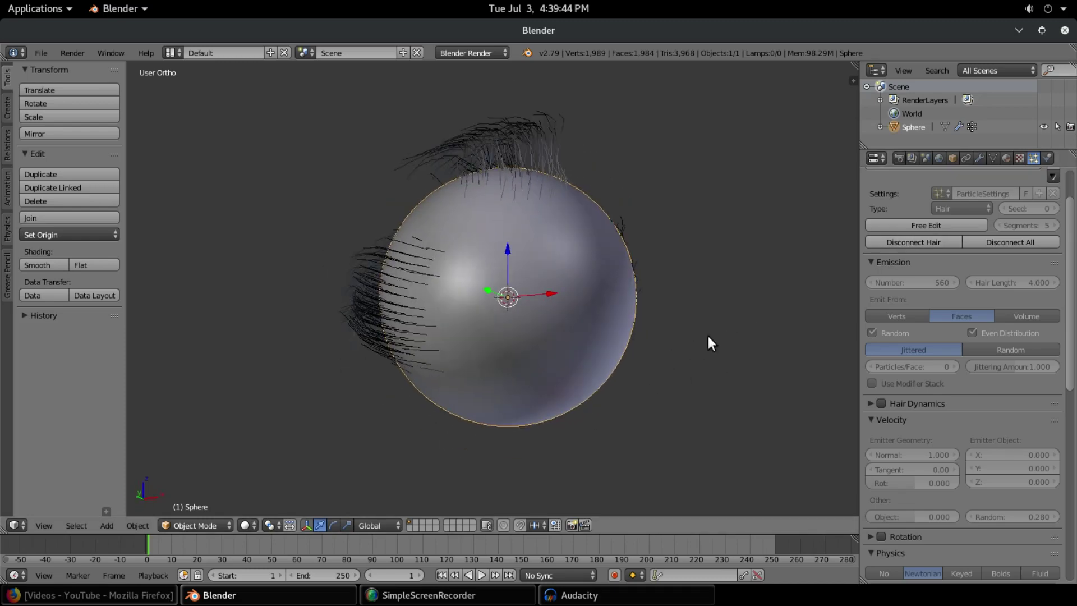
- Disconnect the hair from the sphere and move the sphere straight down along the Z axis, away from the hair
click(916, 243)
middle_drag(669, 372, 589, 251)
click(908, 245)
click(907, 248)
key(g)
key(z)
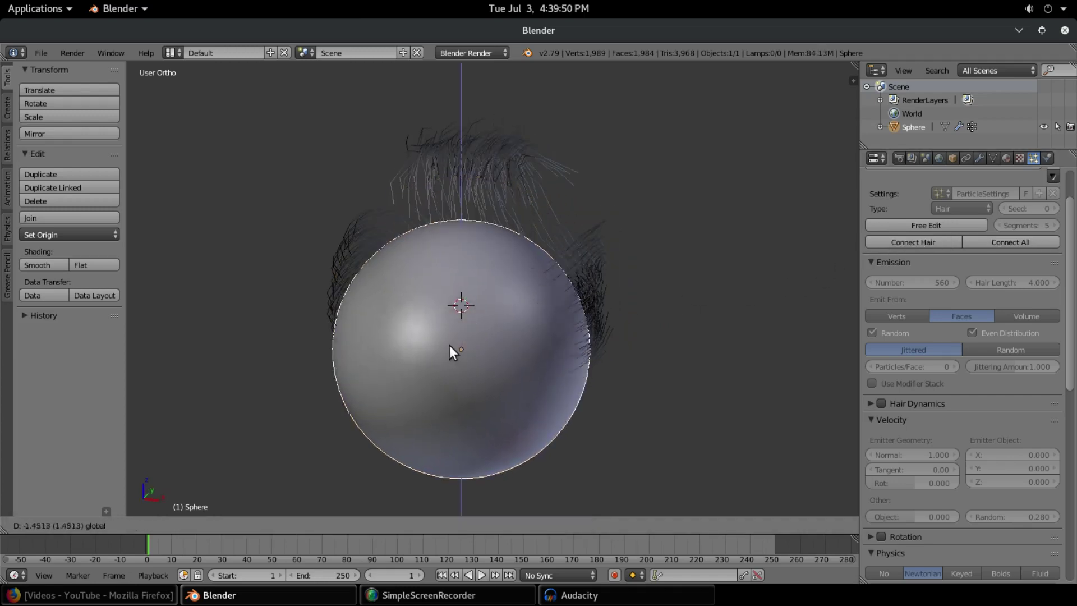
click(453, 453)
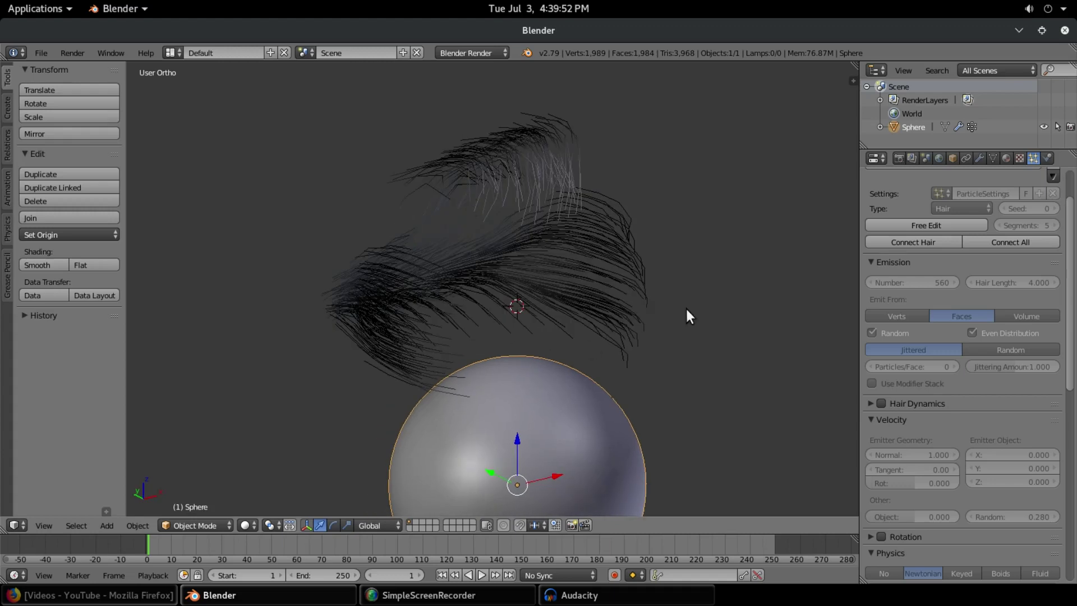
- Reconnect the hair to the lowered sphere and inspect it from the other side
click(918, 243)
click(525, 435)
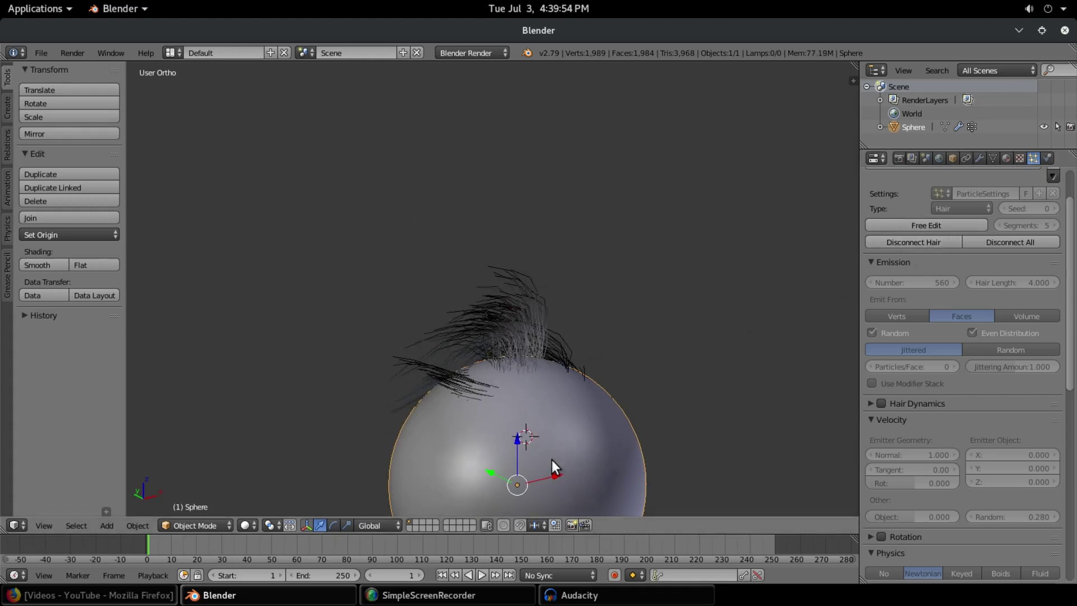
drag(517, 451, 530, 241)
scroll(534, 264, down, 2)
middle_drag(564, 266, 740, 254)
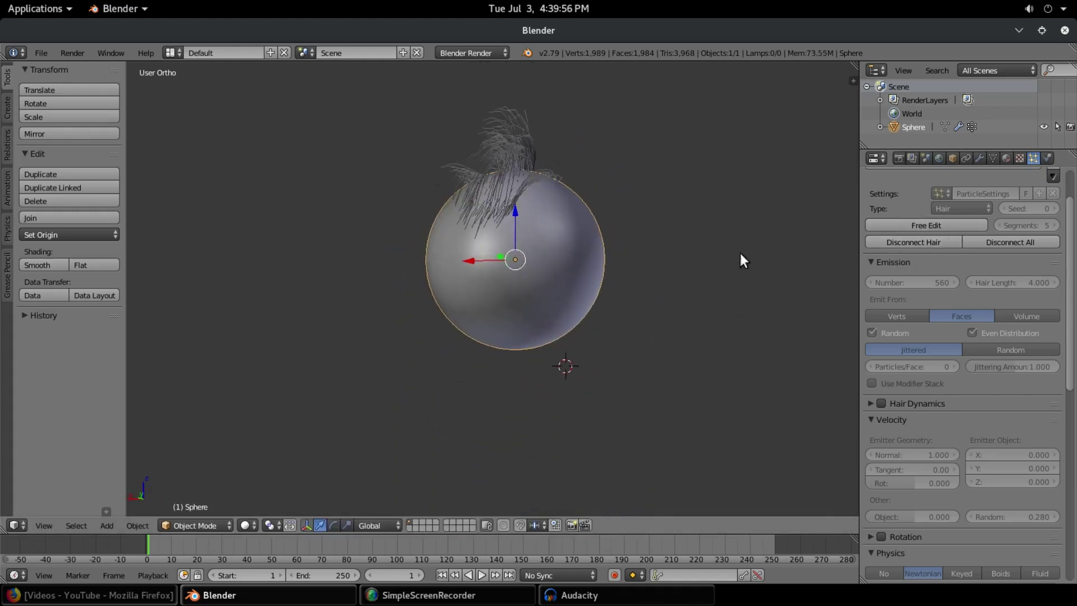
- Undo the hair reconnection and the sphere's move, and discard the combed hair changes with Free Edit
key(ctrl+z)
key(ctrl+z)
key(ctrl+z)
middle_drag(659, 268, 544, 279)
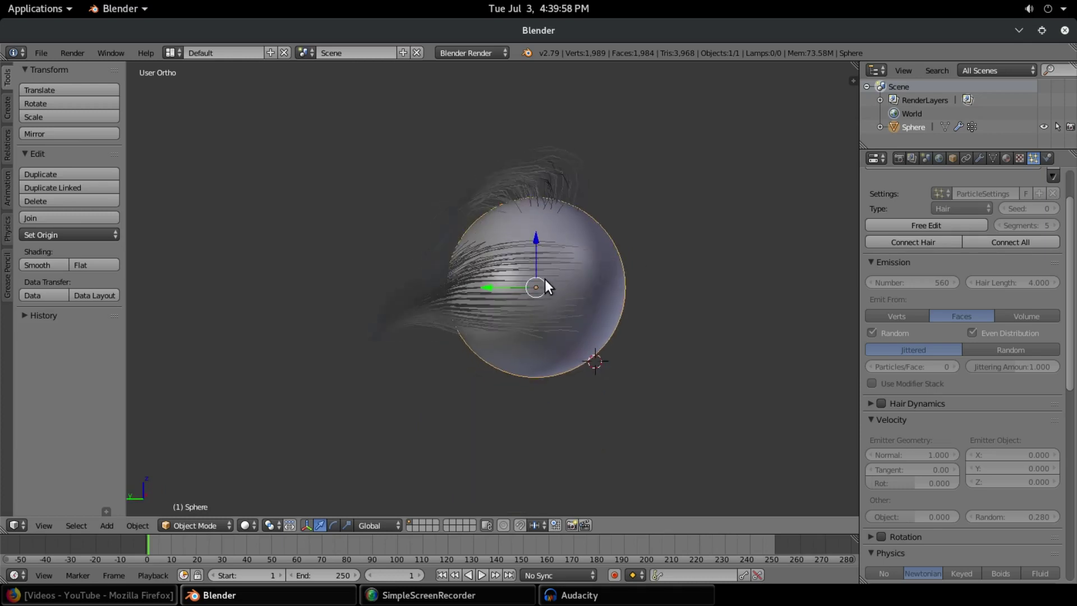
click(897, 226)
click(825, 232)
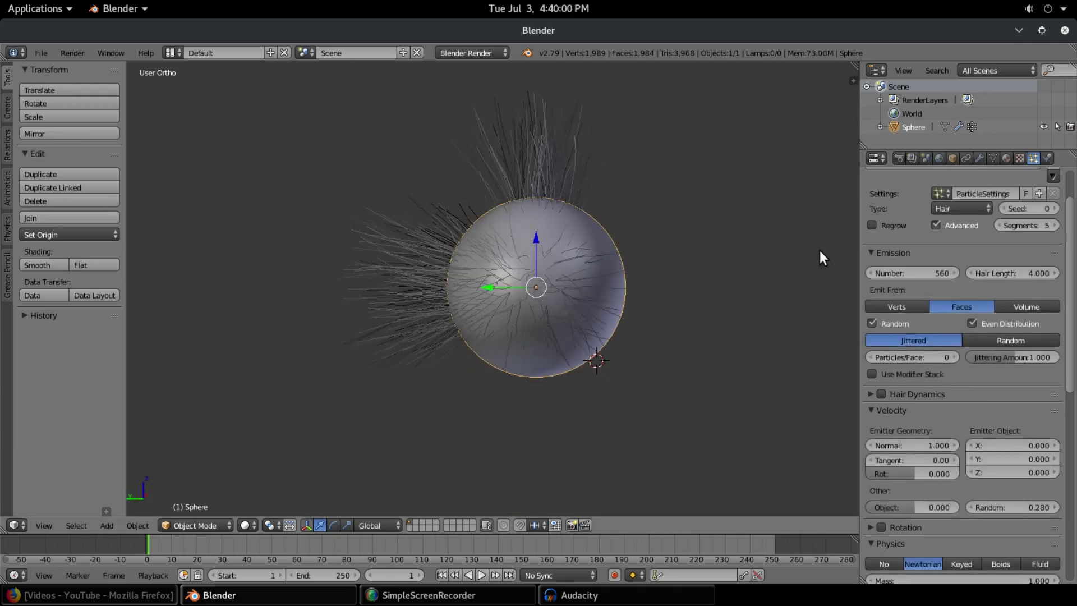
- Set the number of emitted hairs to 10000
middle_drag(543, 262, 500, 268)
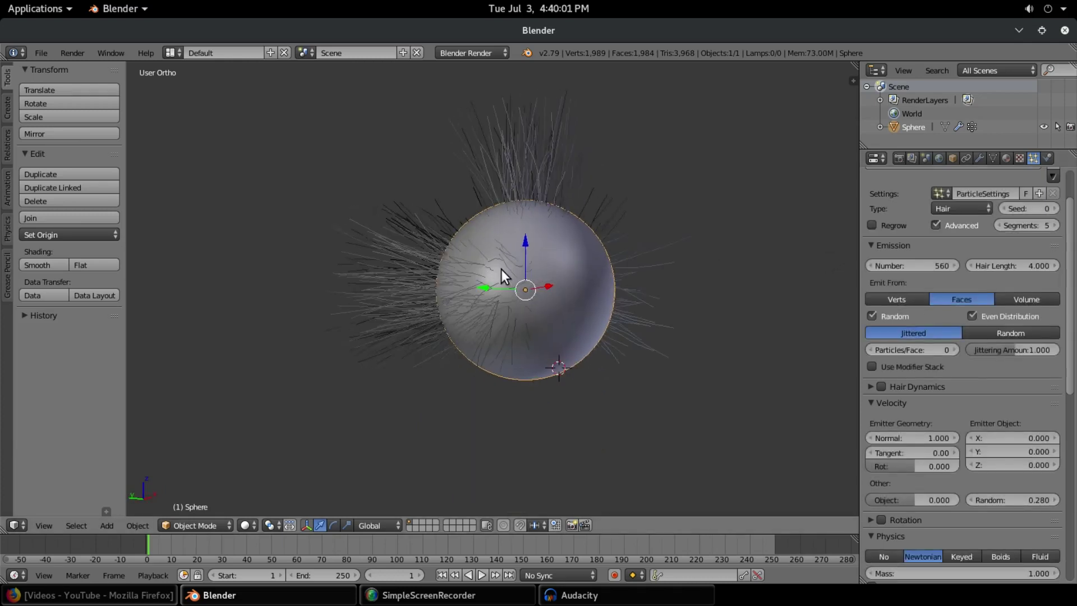
click(910, 260)
text(10000)
key(Return)
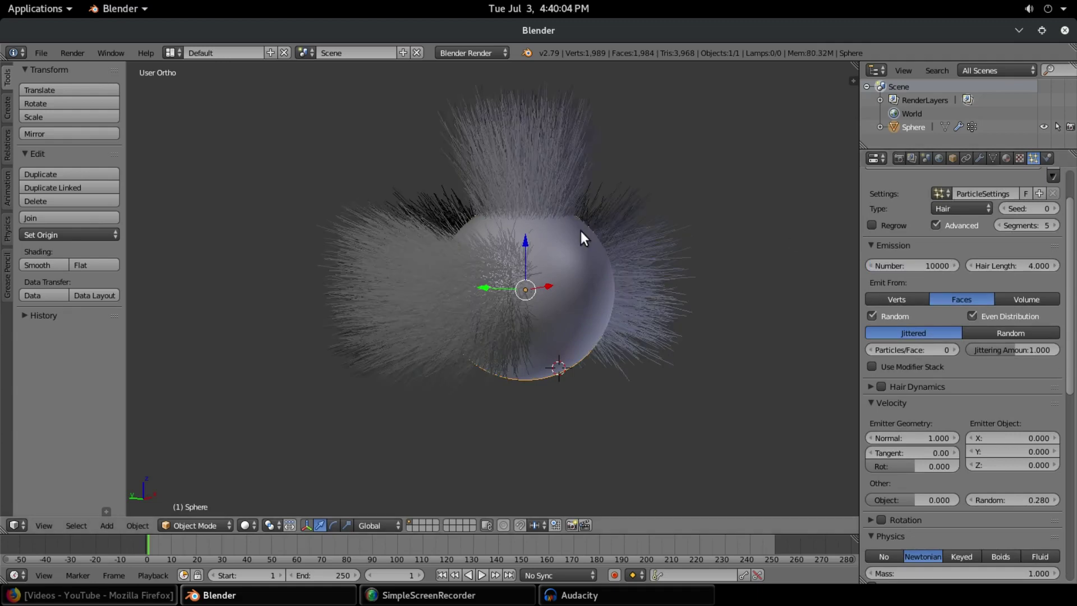
middle_drag(581, 231, 501, 304)
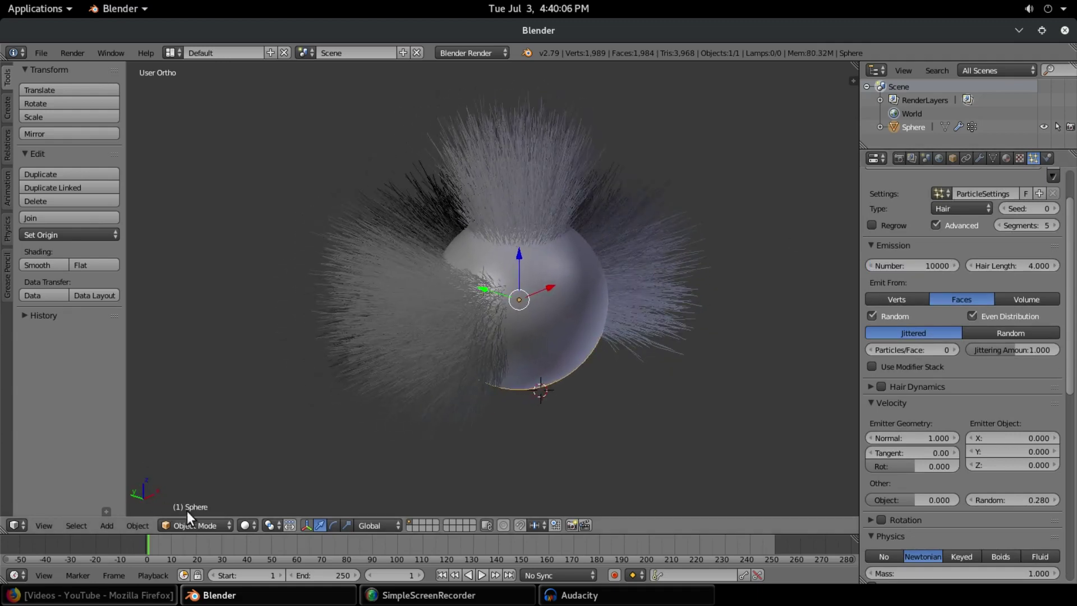
- Switch the sphere to Particle Edit mode and set the Comb brush radius to 103 px
click(197, 525)
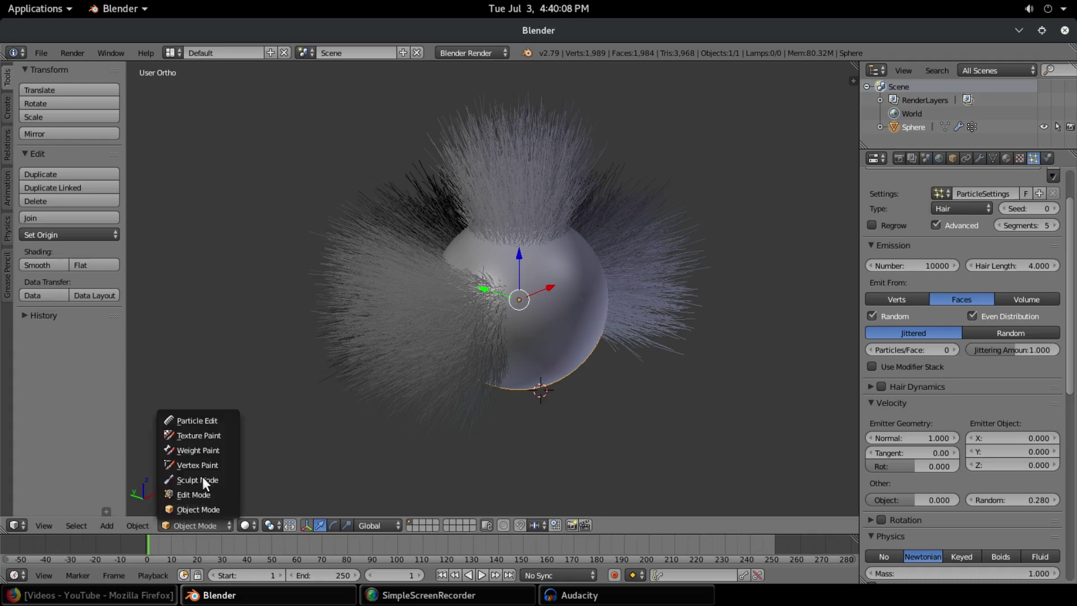
click(208, 419)
mouse_move(559, 339)
middle_down()
mouse_move(510, 318)
mouse_move(561, 321)
middle_up()
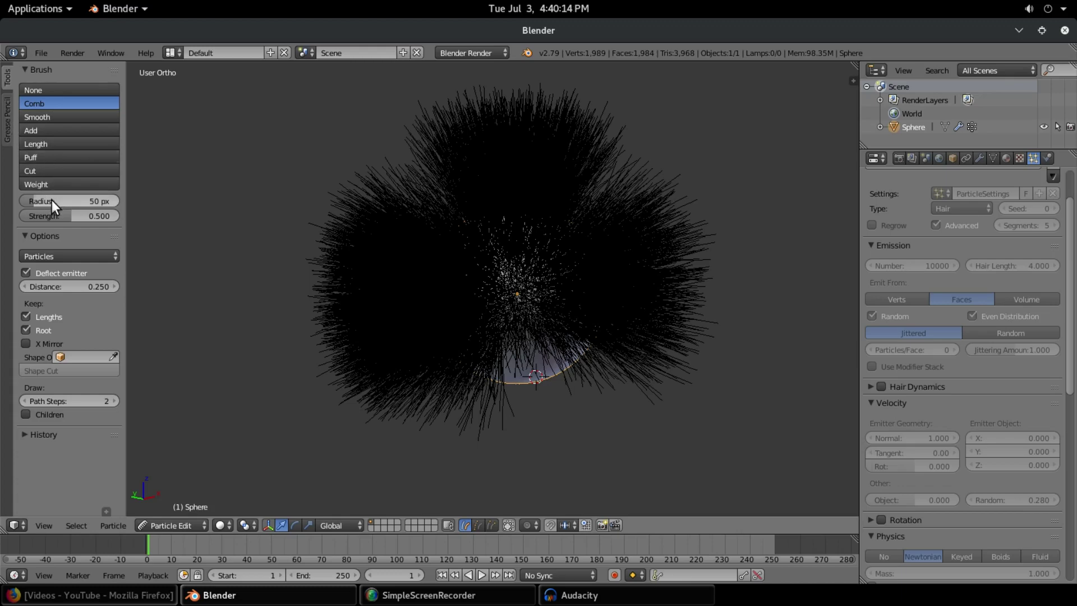
drag(52, 200, 81, 201)
click(60, 256)
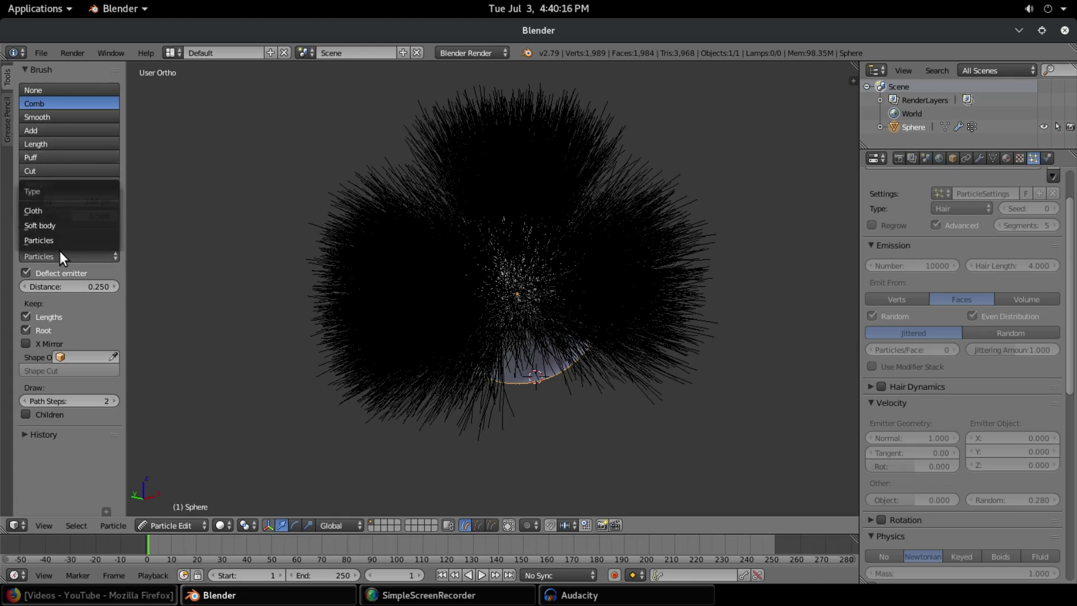
click(52, 255)
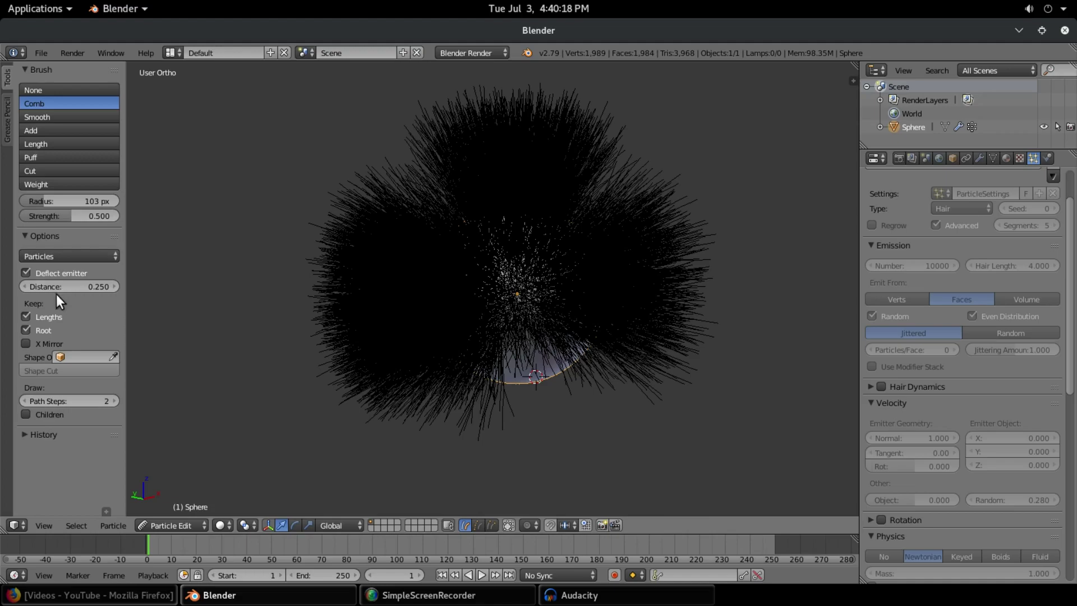
- Puff the sphere's hair in front view with the Puff brush at 50 px radius and 0.500 strength
click(49, 156)
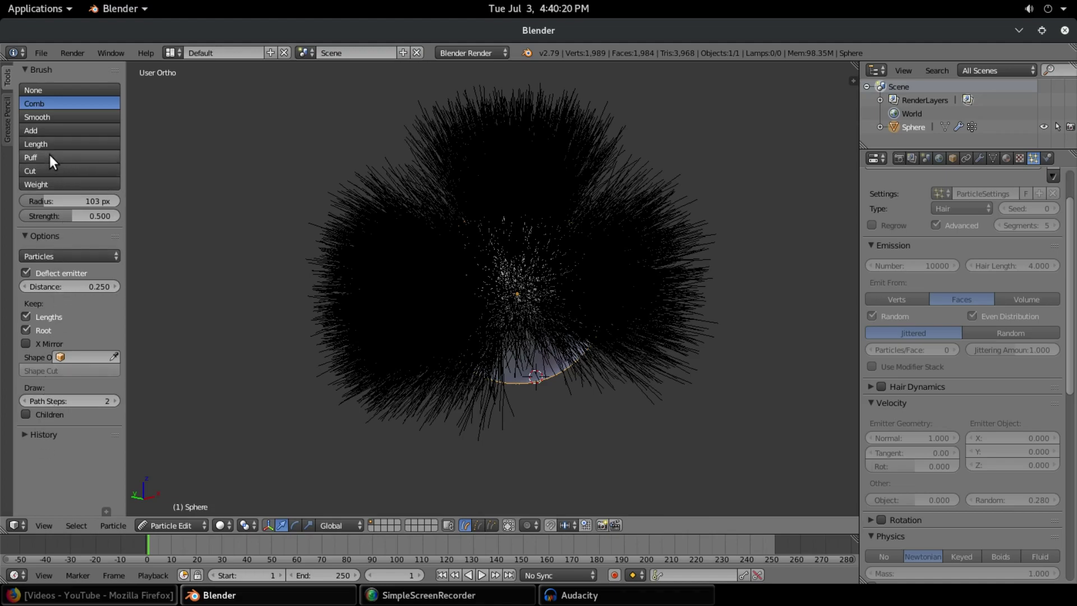
key(KP_3)
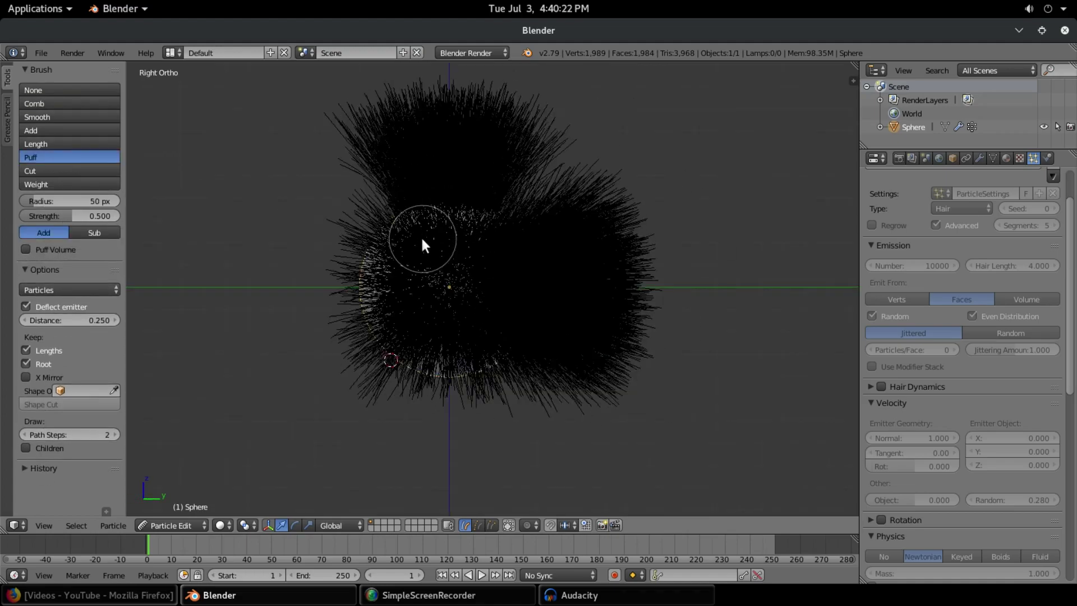
key(KP_1)
click(447, 239)
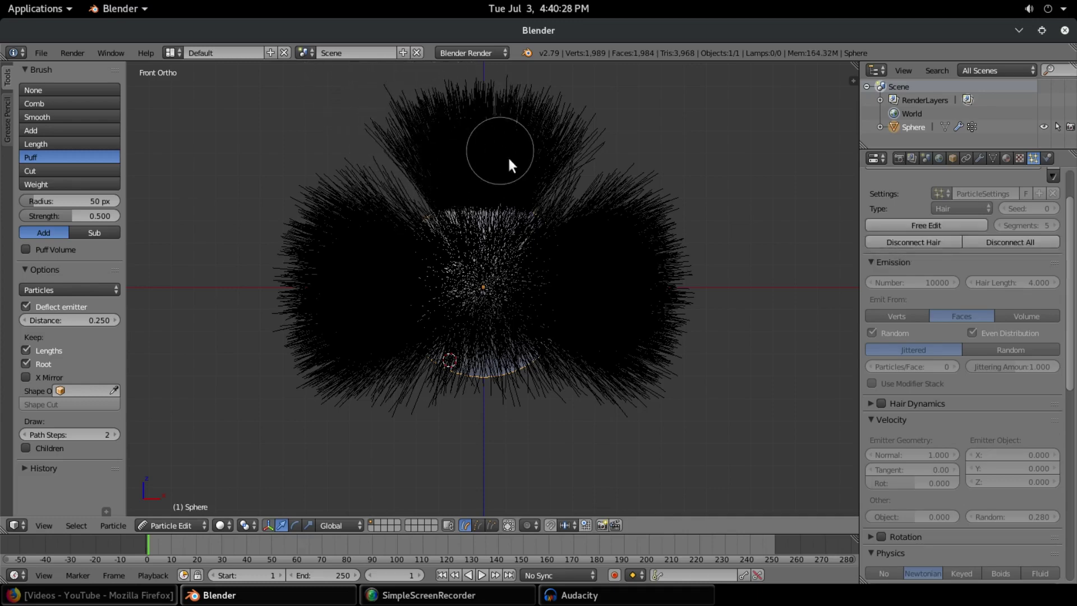
mouse_move(581, 125)
mouse_down()
mouse_move(548, 247)
mouse_move(704, 210)
mouse_move(696, 278)
mouse_move(633, 327)
mouse_move(616, 371)
mouse_move(665, 419)
mouse_move(329, 255)
mouse_move(361, 221)
mouse_move(404, 264)
mouse_move(273, 303)
mouse_move(356, 364)
mouse_move(433, 357)
mouse_move(458, 395)
mouse_move(487, 377)
mouse_up()
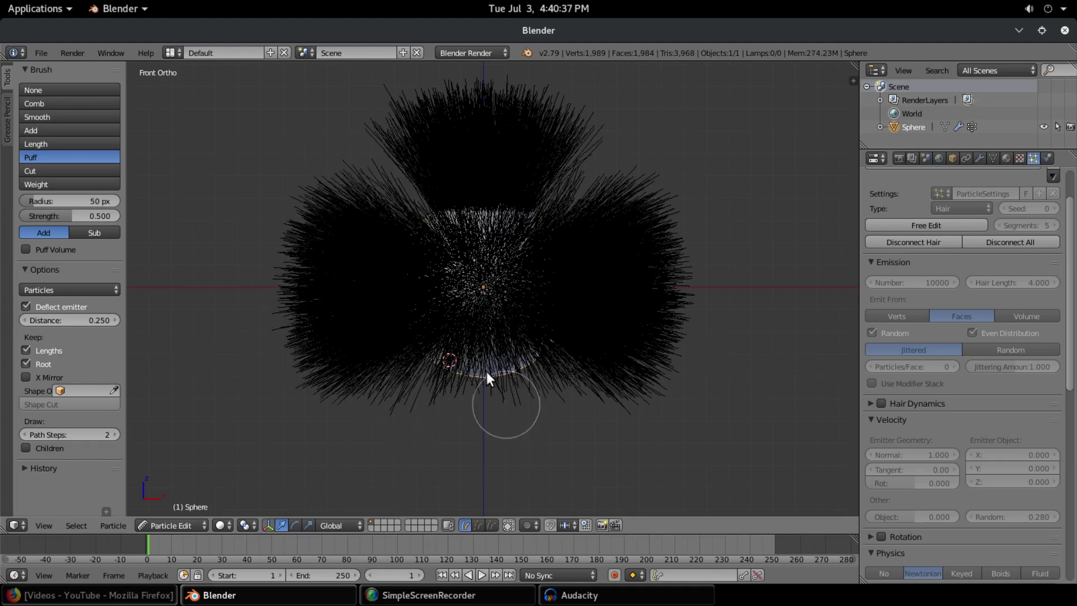
- Lengthen hair on both sides and the upper tuft with the Length brush set to Grow
click(73, 143)
mouse_move(333, 272)
mouse_down()
mouse_move(256, 262)
mouse_move(189, 232)
mouse_move(308, 285)
mouse_up()
drag(641, 354, 690, 352)
drag(565, 81, 513, 237)
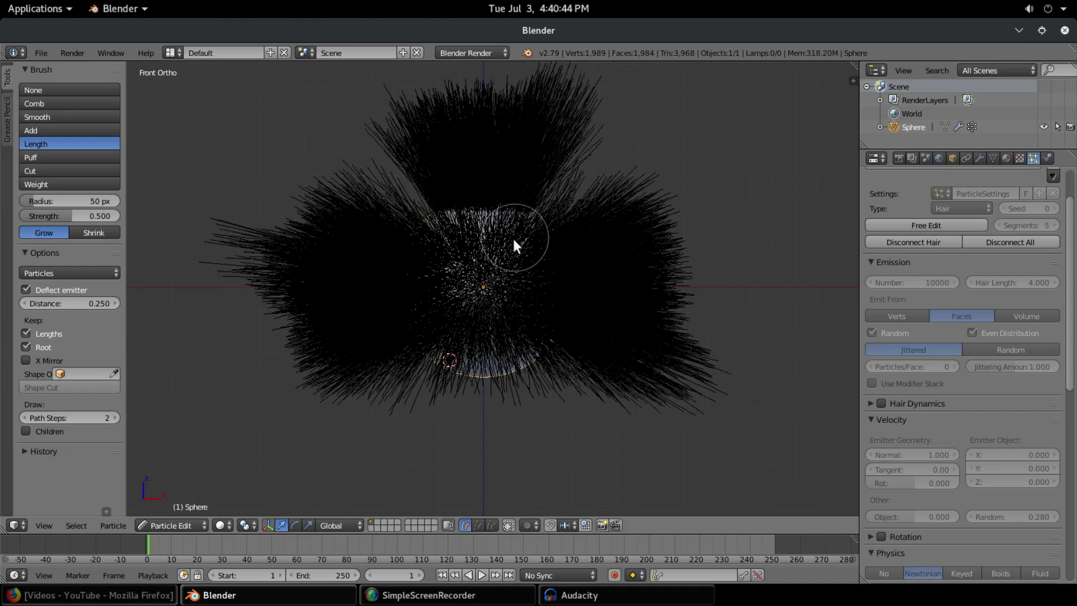
mouse_move(512, 236)
middle_down()
mouse_move(507, 258)
mouse_move(526, 223)
middle_up()
key(KP_1)
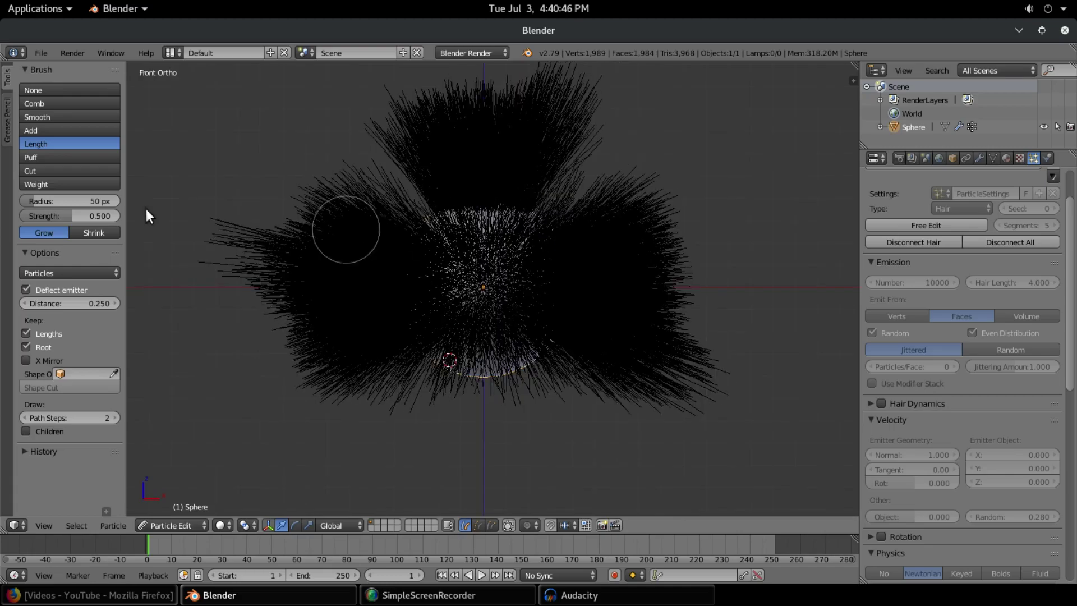
- Trim the upper hair tuft flat in front view with the Cut brush at 50 px radius and 1.000 strength
click(45, 171)
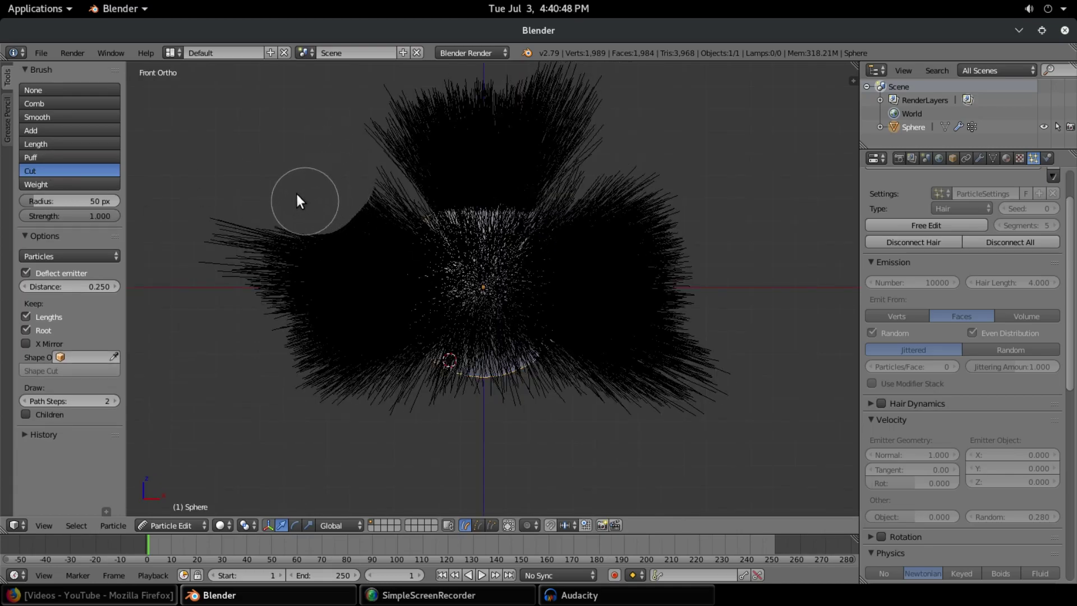
scroll(315, 210, up, 3)
mouse_move(315, 210)
middle_down()
mouse_move(327, 218)
mouse_move(310, 197)
middle_up()
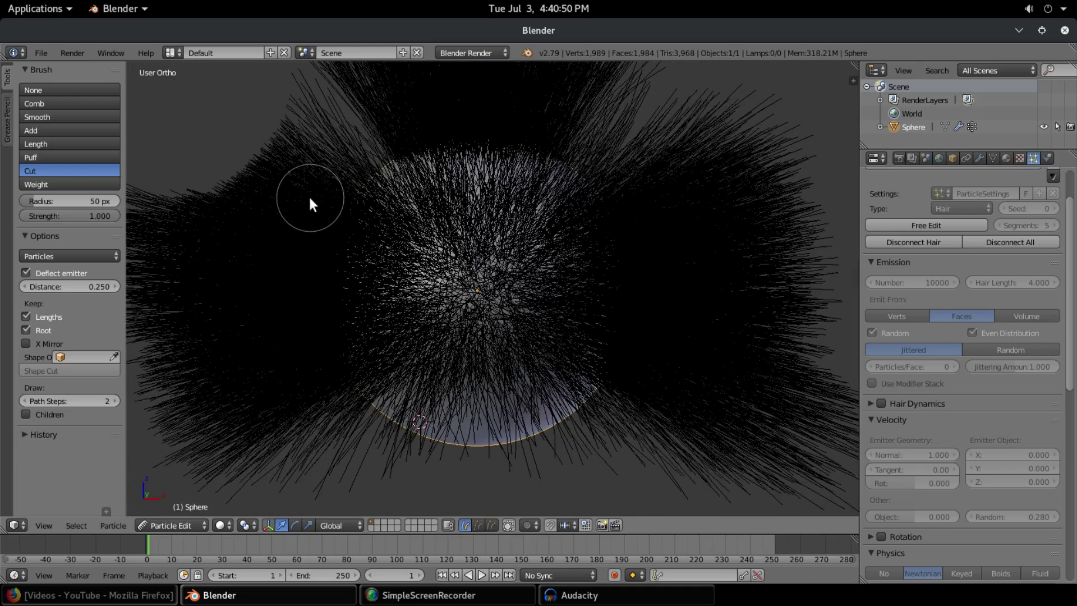
key(KP_3)
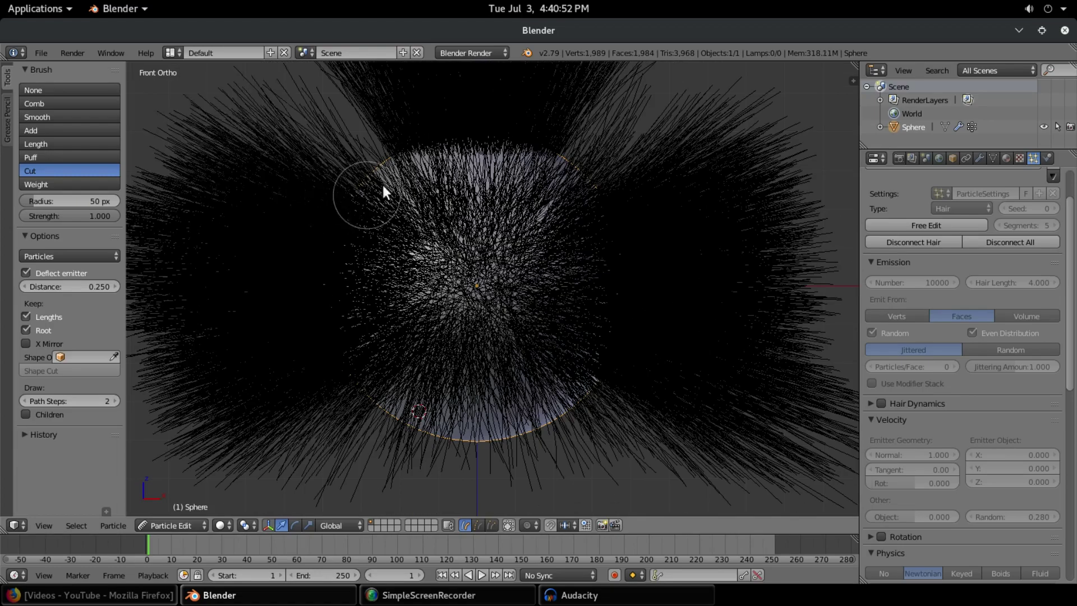
key(KP_1)
drag(349, 150, 738, 148)
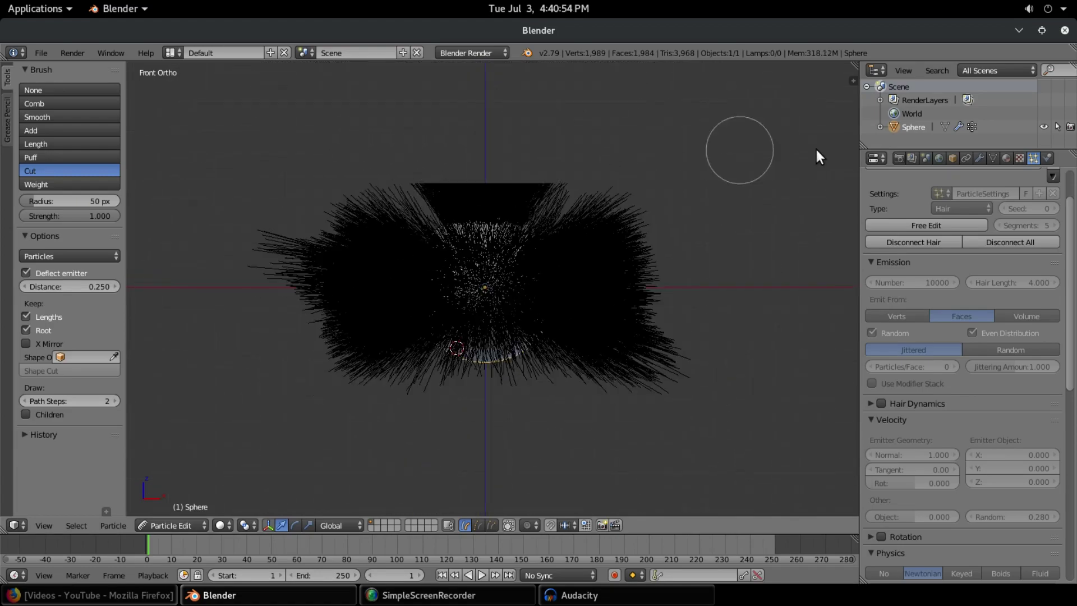
- Cut the remaining side hair off the sphere, then undo the cuts
scroll(578, 219, up, 1)
middle_drag(577, 214, 598, 223)
mouse_move(598, 222)
mouse_down()
mouse_move(530, 281)
mouse_move(604, 308)
mouse_move(583, 308)
mouse_move(541, 365)
mouse_move(389, 361)
mouse_move(312, 275)
mouse_move(392, 271)
mouse_move(508, 328)
mouse_move(435, 262)
mouse_move(524, 258)
mouse_up()
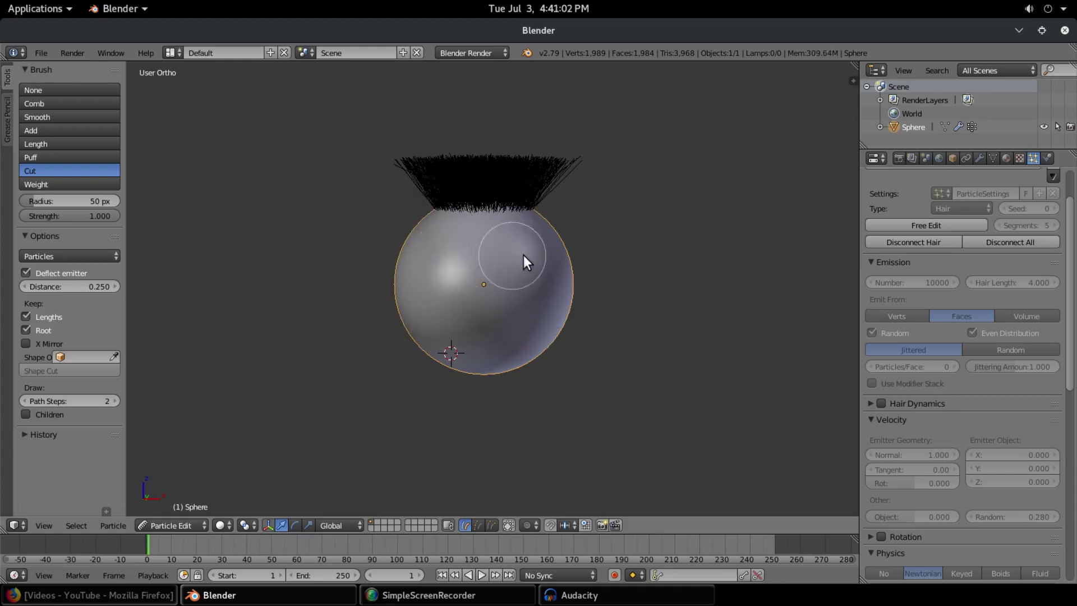
mouse_move(523, 288)
middle_down()
mouse_move(391, 291)
mouse_move(589, 276)
mouse_move(568, 315)
mouse_move(602, 248)
middle_up()
key(ctrl+z)
- Brush extra hair onto the sphere with the Add brush at 50 px radius and a count of 10
mouse_move(670, 247)
middle_down()
mouse_move(543, 260)
mouse_move(601, 264)
mouse_move(411, 235)
middle_up()
click(42, 129)
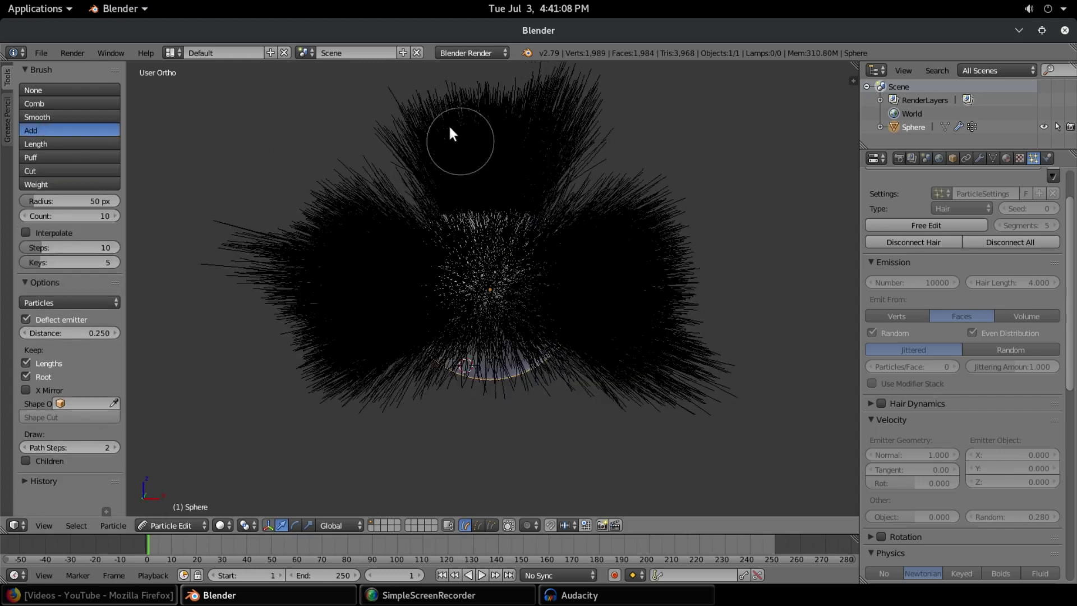
middle_drag(455, 190, 602, 265)
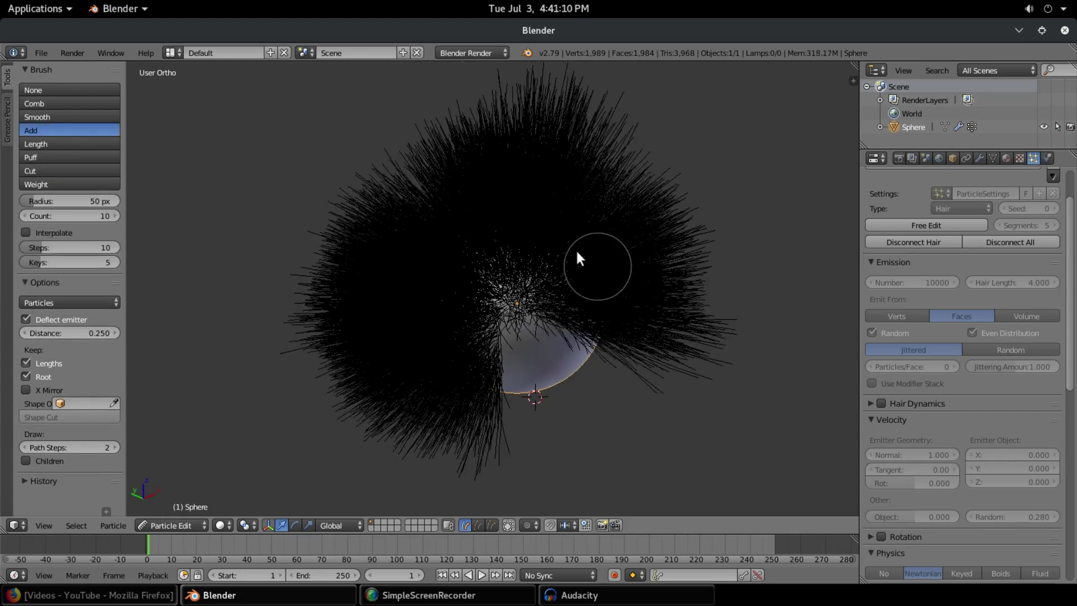
middle_drag(455, 176, 453, 122)
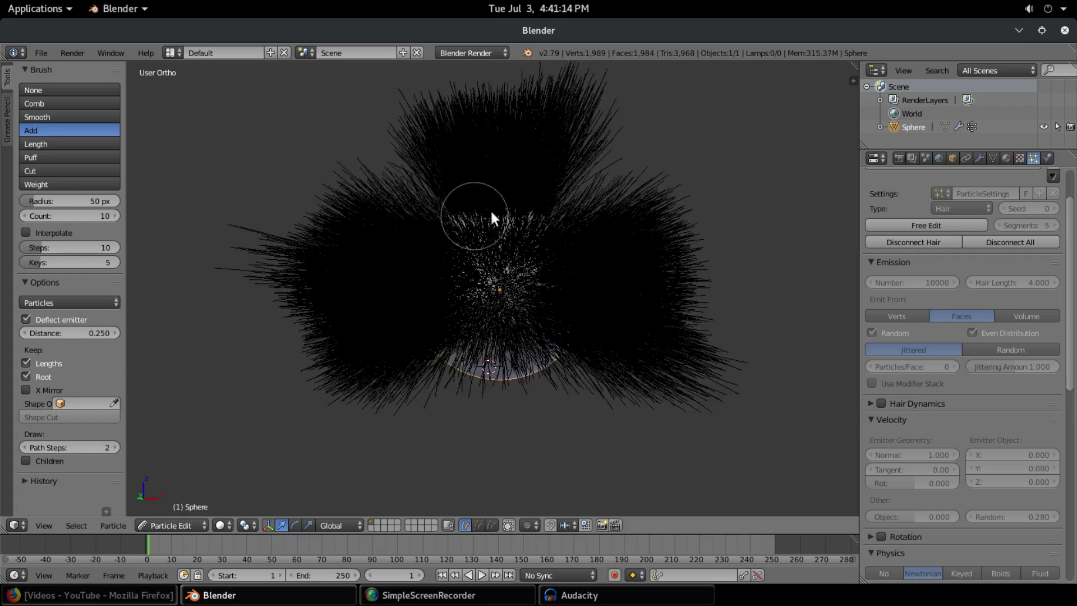
mouse_move(516, 322)
mouse_down()
mouse_move(470, 373)
mouse_move(539, 369)
mouse_move(533, 344)
mouse_up()
middle_drag(533, 345, 408, 287)
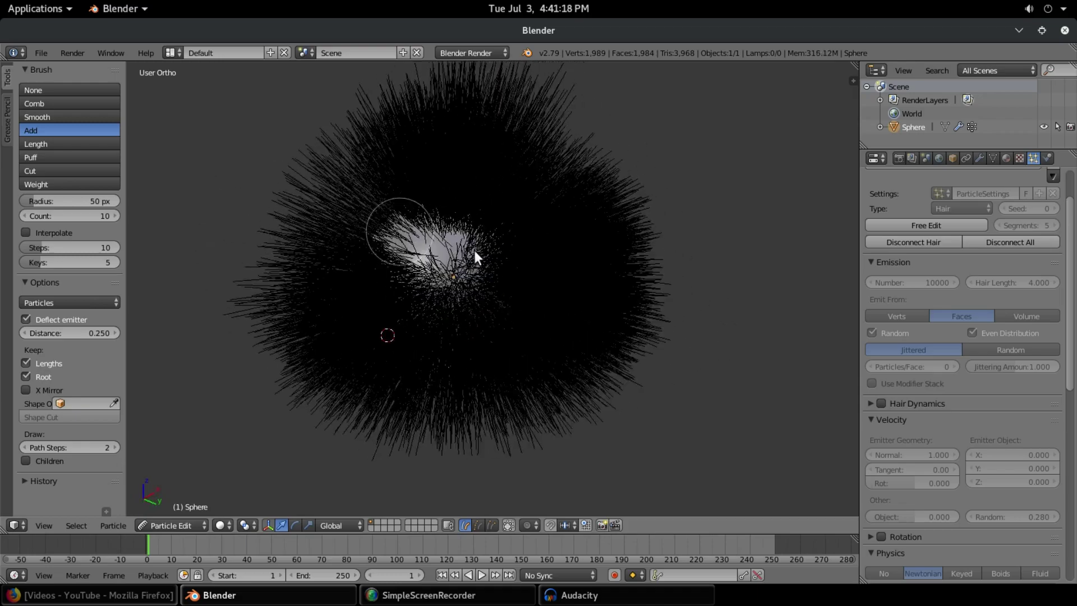
mouse_move(476, 250)
middle_down()
mouse_move(526, 346)
mouse_move(634, 376)
mouse_move(623, 387)
middle_up()
- Inspect the sphere's hair in Object Mode and return to Particle Edit mode
click(219, 525)
click(174, 510)
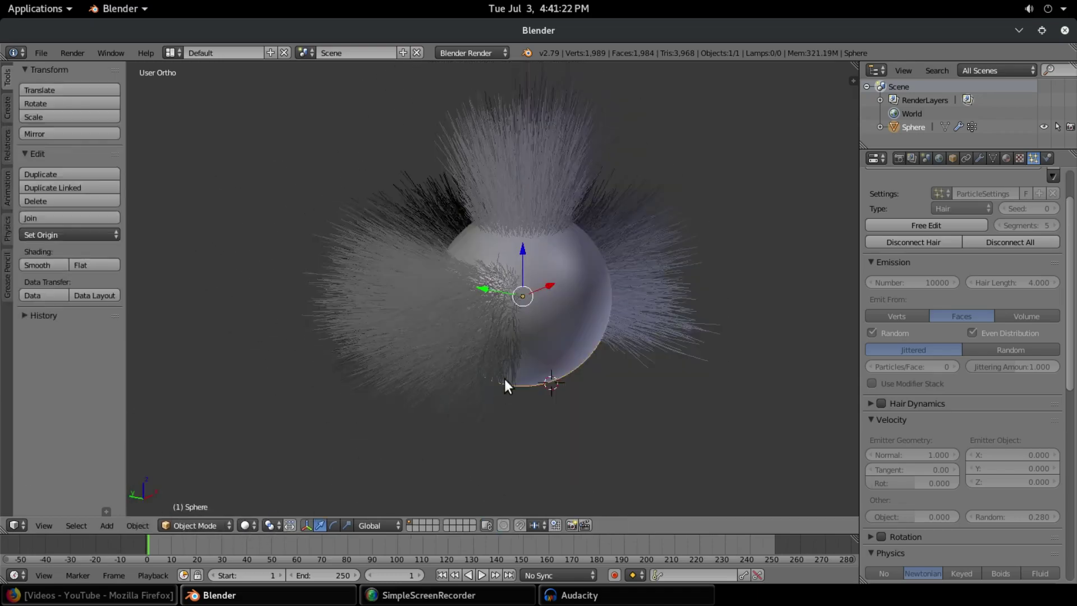
mouse_move(504, 379)
middle_down()
mouse_move(393, 348)
mouse_move(359, 352)
middle_up()
click(188, 525)
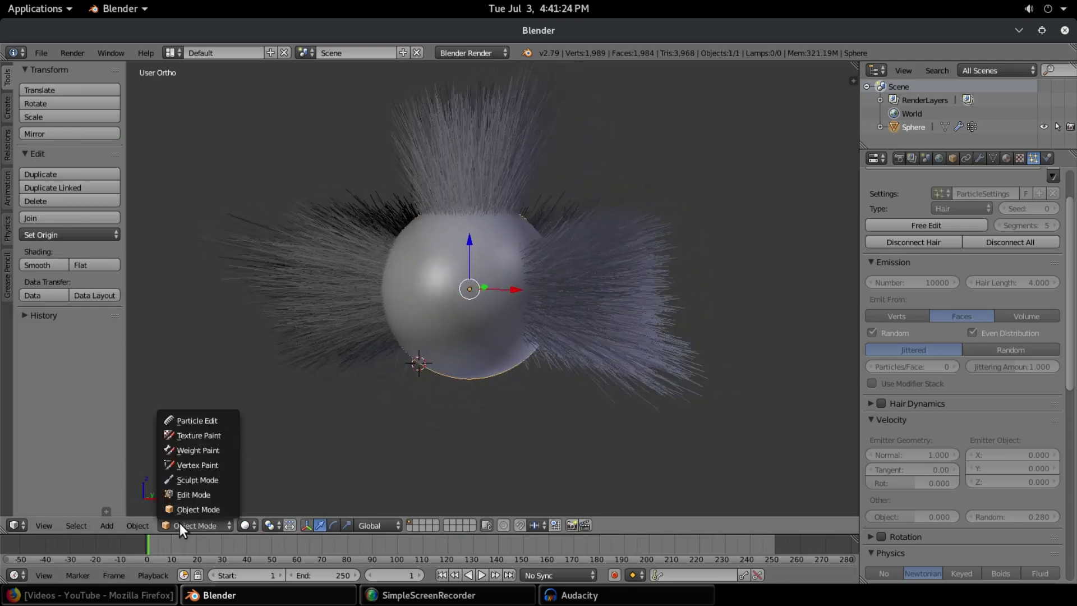
click(203, 415)
- Smooth the hair on the sphere with the Smooth brush at 50 px radius and 0.500 strength
mouse_move(468, 372)
middle_down()
mouse_move(574, 398)
mouse_move(517, 446)
mouse_move(618, 415)
mouse_move(531, 288)
mouse_move(500, 280)
mouse_move(452, 331)
mouse_move(481, 488)
middle_up()
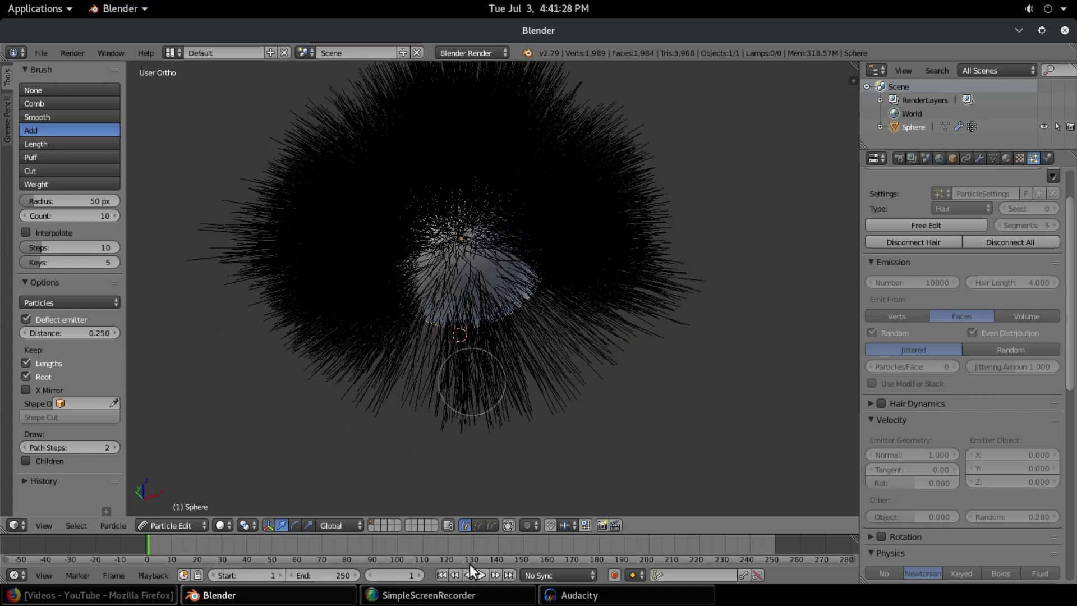
mouse_move(501, 366)
middle_down()
mouse_move(550, 399)
mouse_move(527, 356)
mouse_move(483, 331)
middle_up()
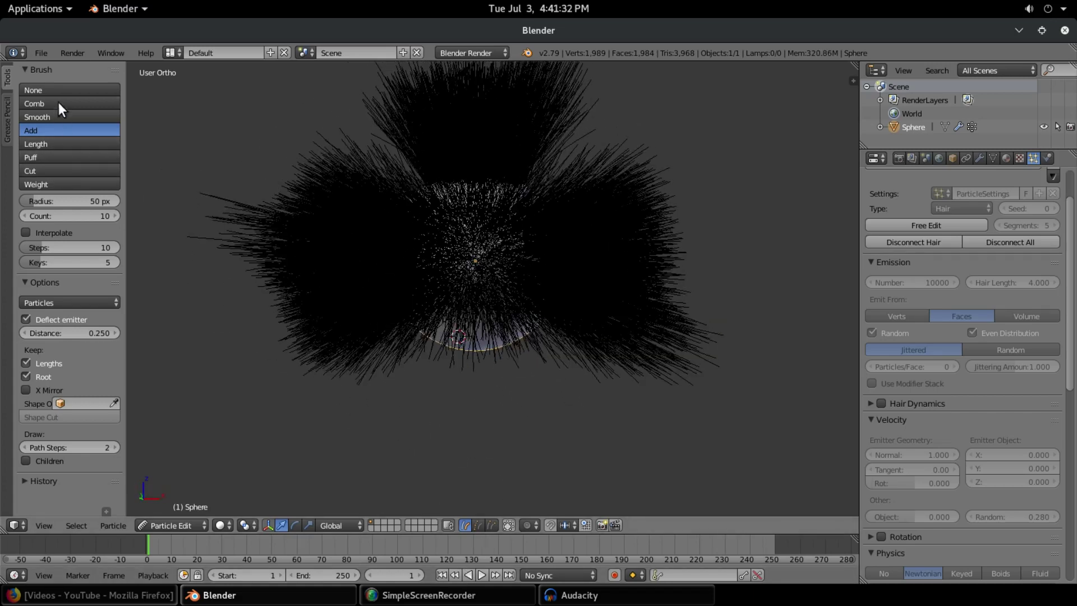
click(80, 116)
mouse_move(340, 197)
mouse_down()
mouse_move(301, 202)
mouse_move(283, 246)
mouse_move(298, 318)
mouse_move(379, 362)
mouse_move(421, 324)
mouse_move(344, 356)
mouse_move(387, 348)
mouse_move(337, 339)
mouse_move(396, 203)
mouse_move(327, 159)
mouse_move(471, 235)
mouse_move(324, 191)
mouse_move(474, 277)
mouse_move(420, 230)
mouse_move(441, 224)
mouse_up()
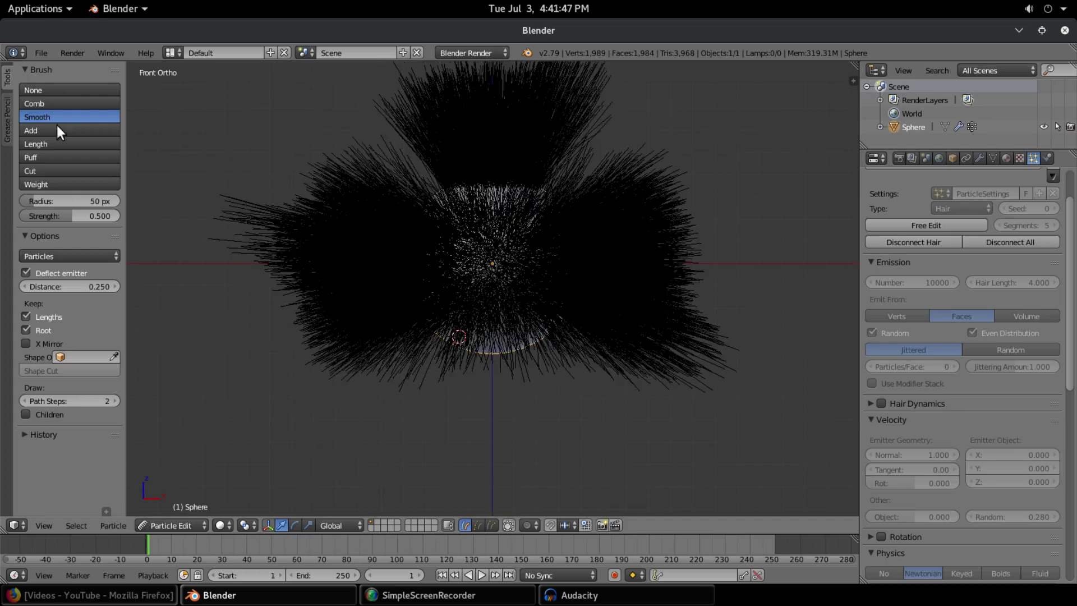
- Adjust the Comb brush radius and comb the upper and side hair around the sphere
click(54, 104)
mouse_move(712, 309)
mouse_down()
mouse_move(808, 325)
mouse_move(344, 305)
mouse_move(440, 471)
mouse_up()
scroll(761, 384, up, 3)
drag(70, 201, 38, 200)
shift+middle_drag(420, 153, 478, 252)
mouse_move(312, 231)
mouse_down()
mouse_move(434, 265)
mouse_move(807, 265)
mouse_move(173, 264)
mouse_move(752, 262)
mouse_move(603, 279)
mouse_up()
middle_drag(482, 331, 572, 346)
- Set the Comb brush to 177 px radius and 1.000 strength, and comb the side hair back and downward
scroll(573, 345, down, 2)
key(KP_3)
drag(70, 201, 88, 201)
drag(70, 216, 106, 216)
mouse_move(569, 370)
mouse_down()
mouse_move(840, 378)
mouse_move(719, 556)
mouse_up()
shift+middle_drag(618, 437, 585, 281)
mouse_move(617, 269)
mouse_down()
mouse_move(532, 471)
mouse_move(667, 240)
mouse_up()
middle_drag(668, 240, 561, 236)
- Comb the upper hair tuft backward and down over the back of the sphere
key(KP_3)
shift+middle_drag(505, 168, 460, 390)
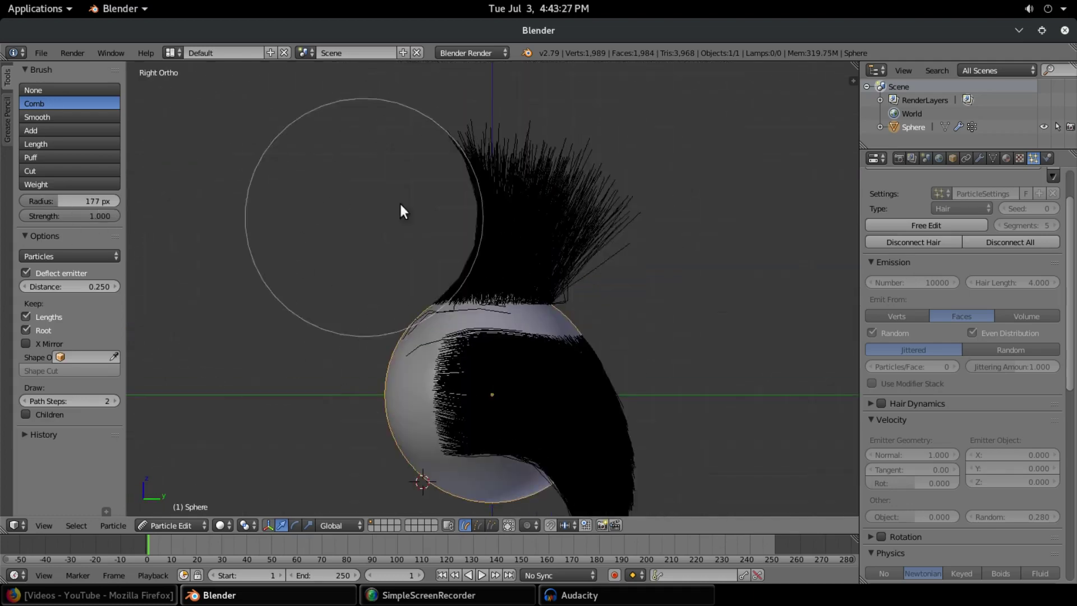
drag(401, 210, 673, 314)
mouse_move(673, 337)
middle_down()
mouse_move(576, 374)
mouse_move(243, 361)
mouse_move(250, 319)
mouse_move(266, 344)
mouse_move(331, 366)
mouse_move(500, 389)
mouse_move(700, 362)
middle_up()
middle_drag(535, 213, 541, 193)
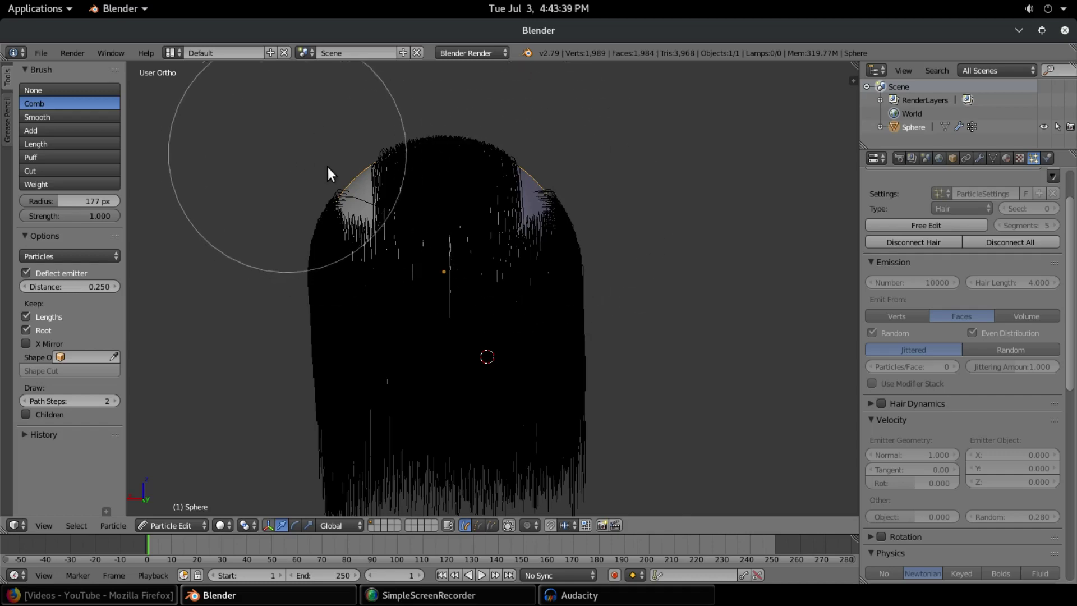
- Return the sphere to Object Mode and add a camera to the scene
click(184, 530)
click(180, 507)
middle_drag(254, 423, 464, 343)
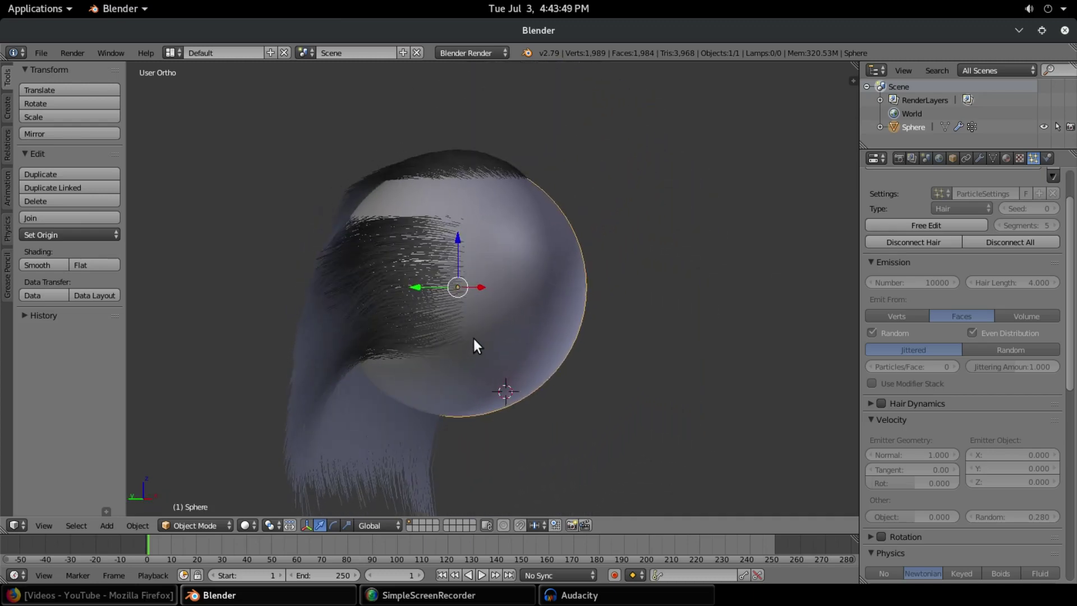
key(shift+a)
click(467, 480)
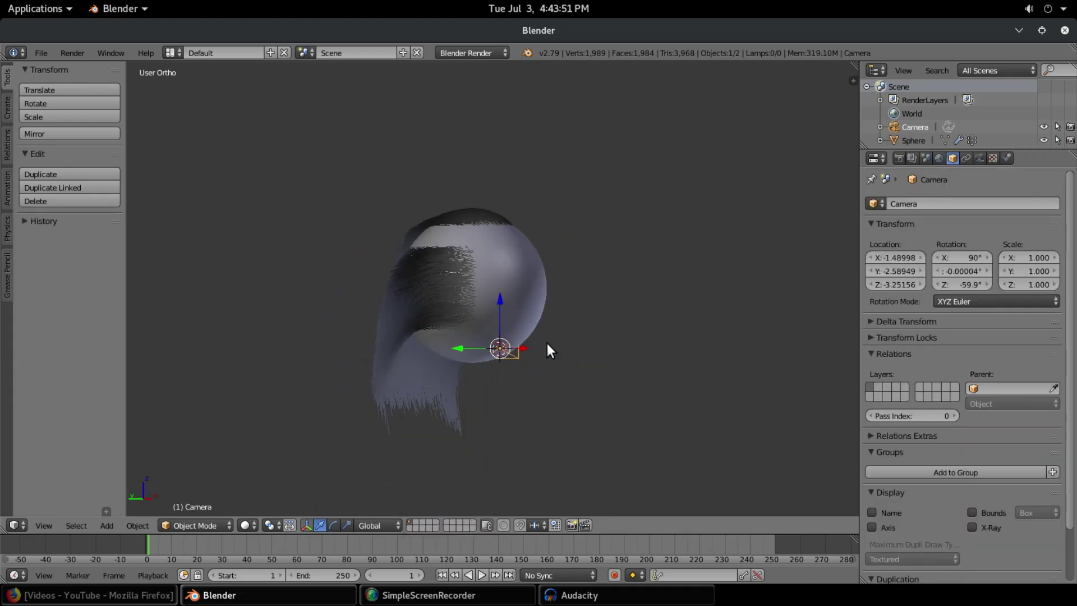
- Look through the camera, move it back until the sphere fits the frame, and rotate it to -41° about Z
key(KP_0)
key(g)
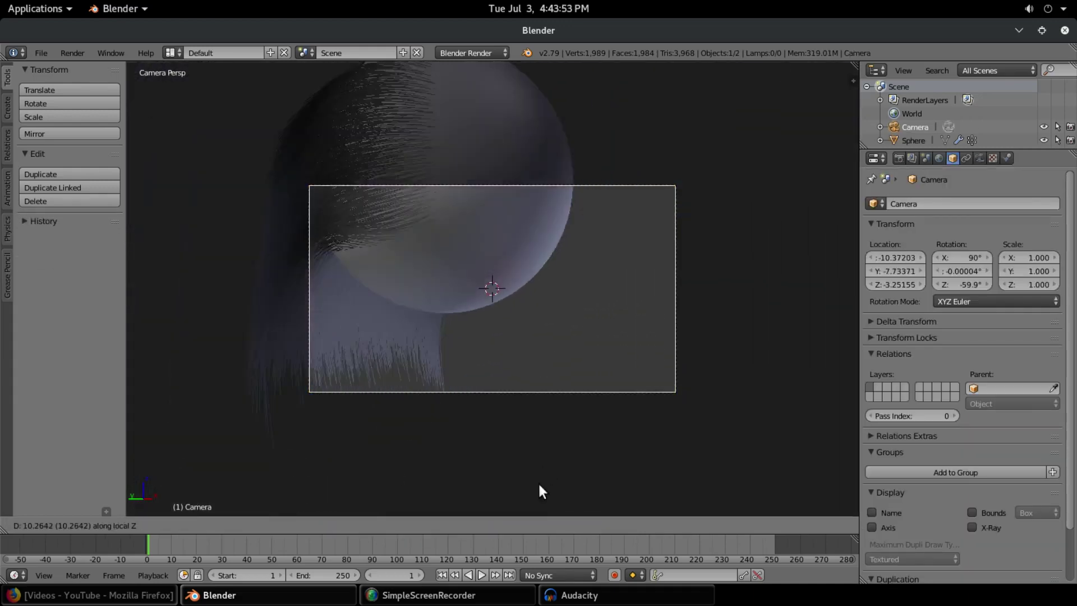
click(553, 209)
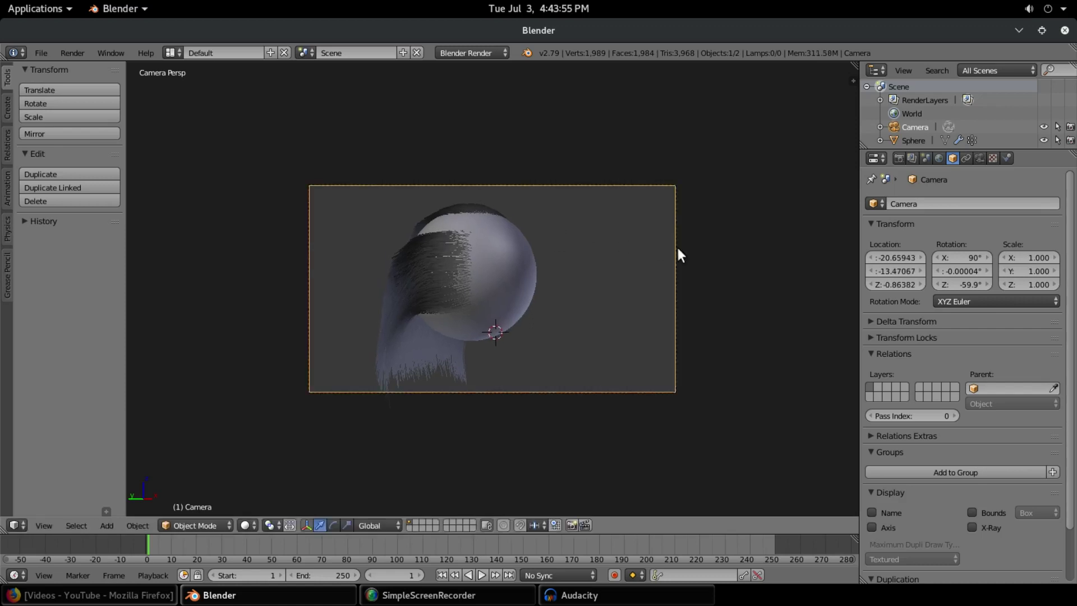
key(r)
key(z)
click(622, 210)
key(g)
click(438, 190)
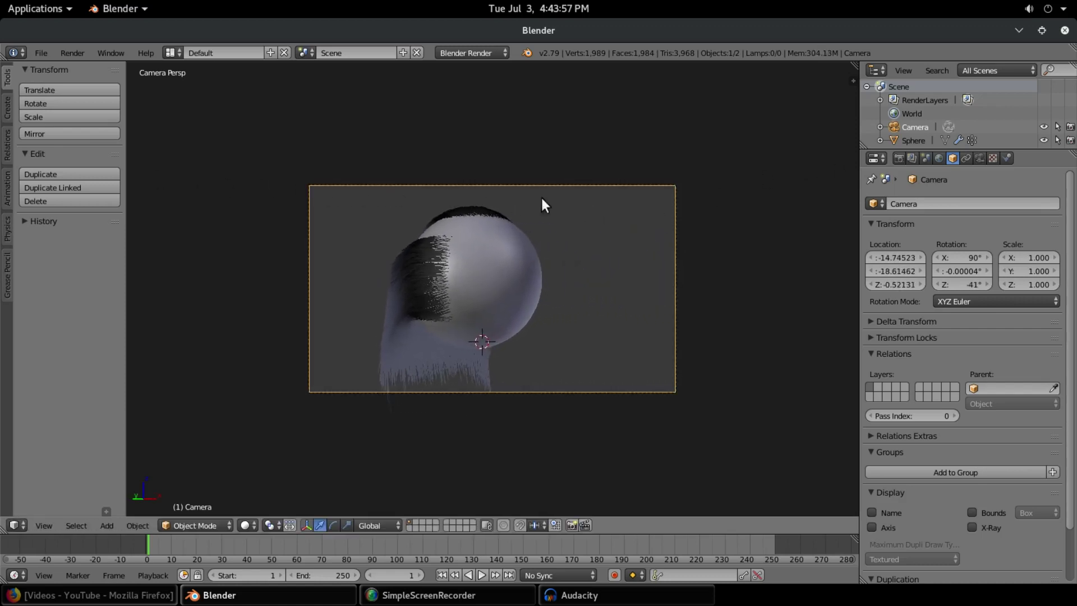
- Tilt the camera to 80.1° about X and reposition it to frame the sphere and its hair
key(r)
key(x)
key(x)
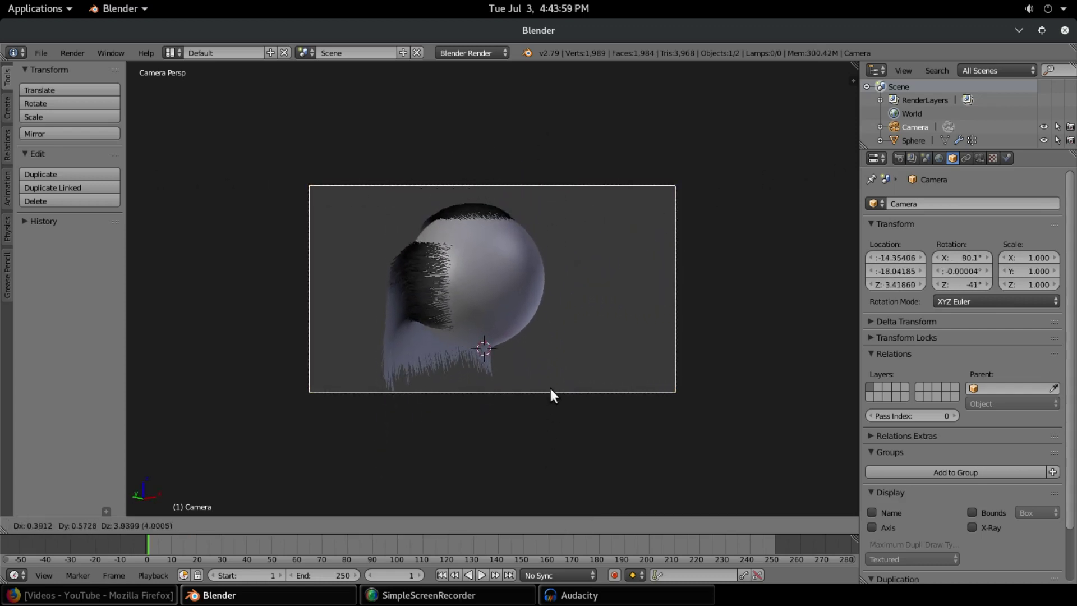
click(561, 387)
key(g)
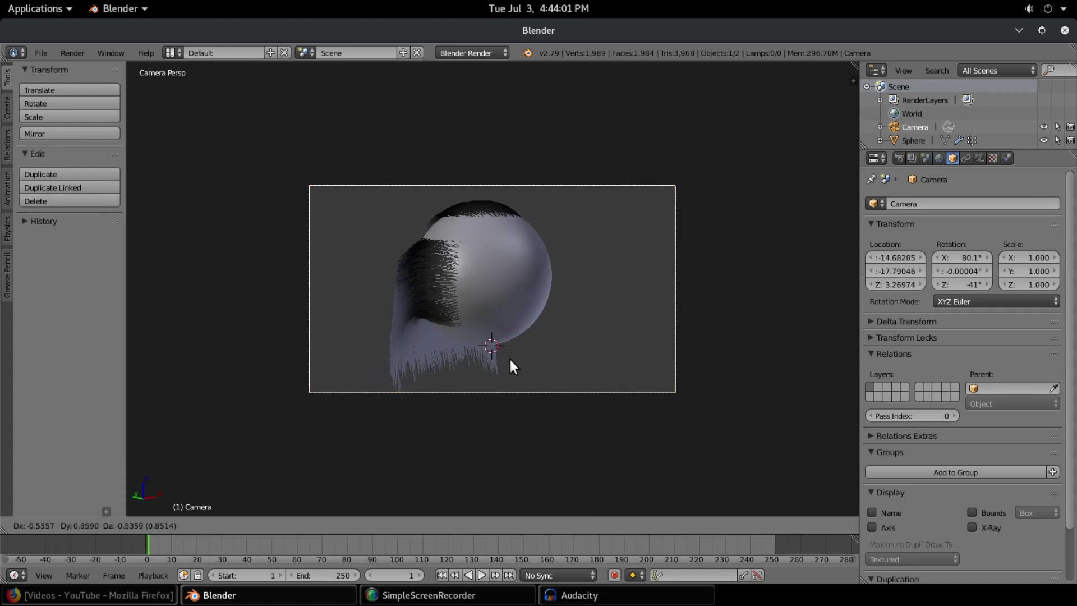
click(379, 455)
- Preview the scene with Rendered viewport shading and switch the render engine to Cycles Render
click(245, 525)
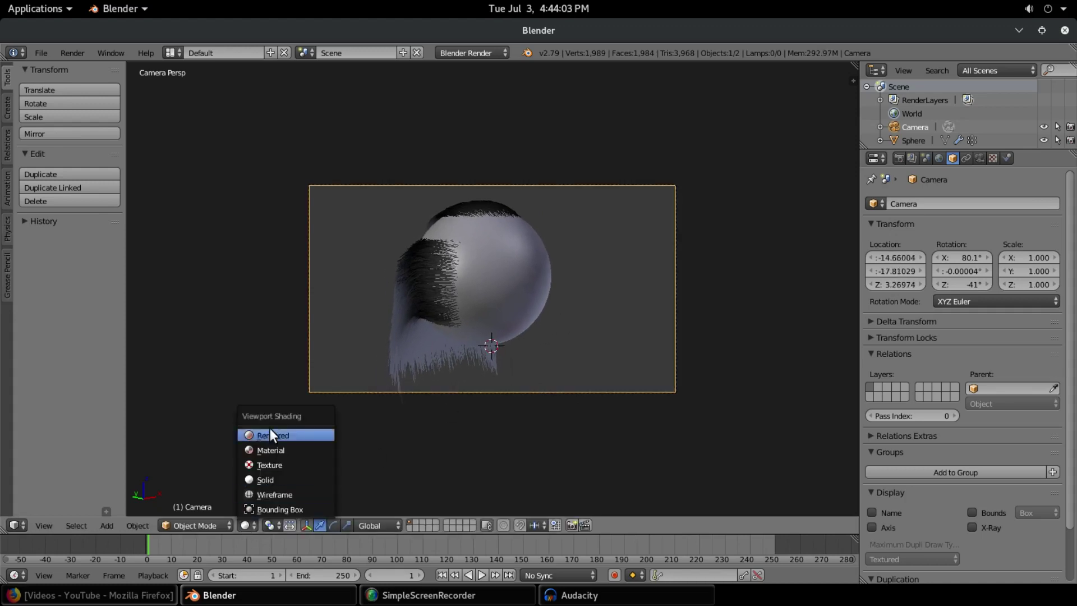
click(272, 432)
scroll(543, 279, up, 2)
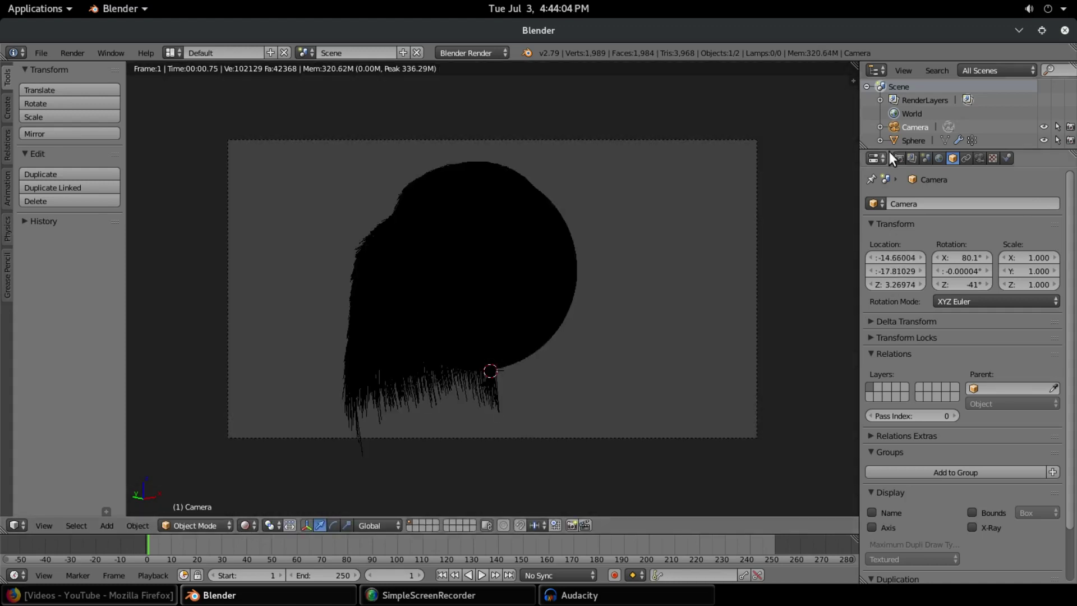
click(898, 158)
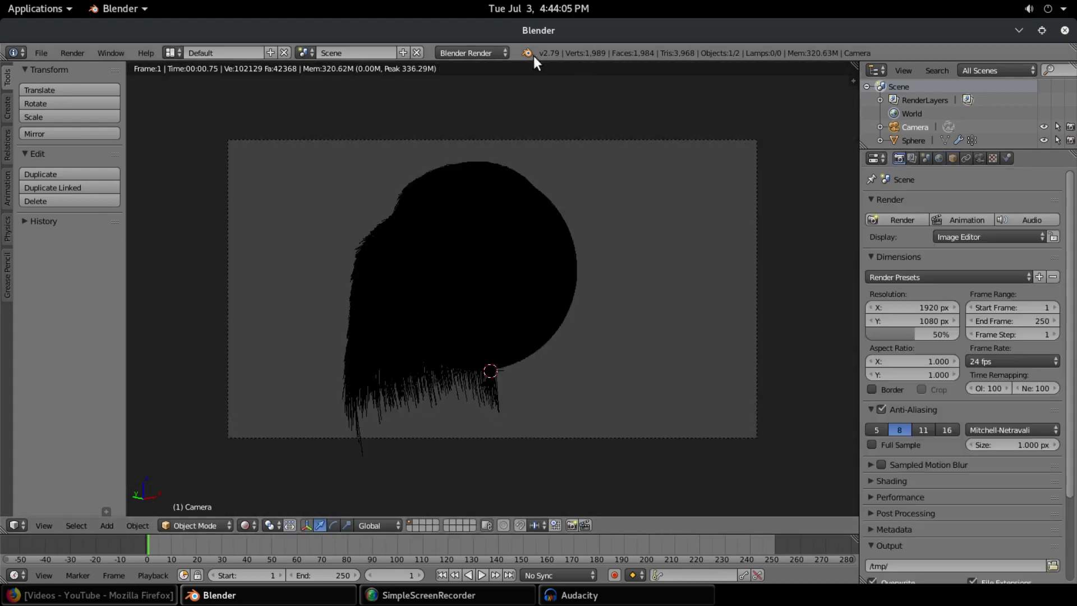
click(482, 52)
click(481, 103)
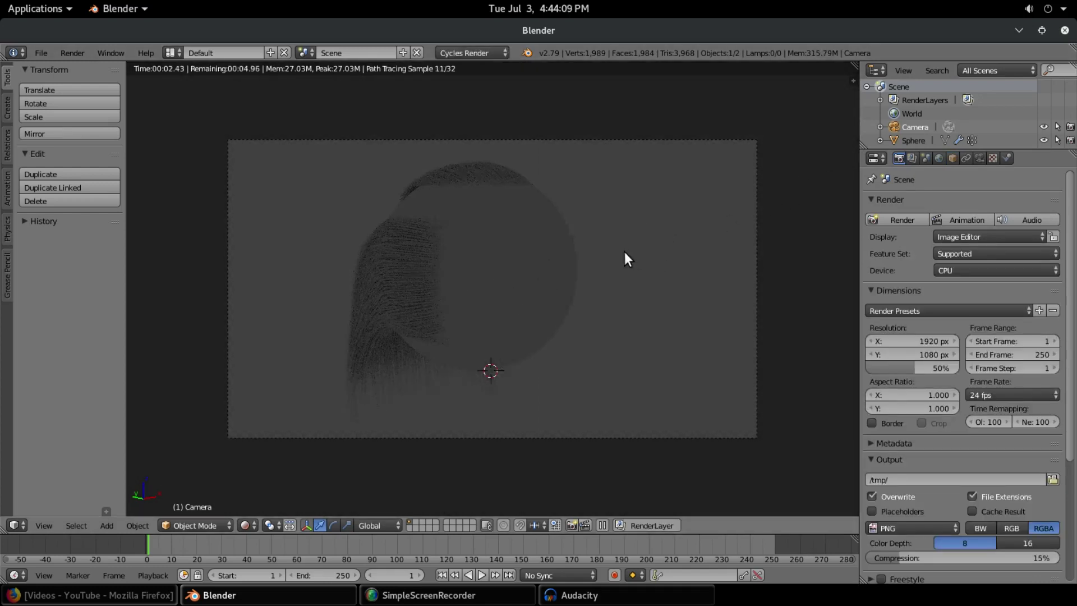
- Add a Sun lamp to light the sphere and its hair
key(shift+a)
mouse_move(634, 266)
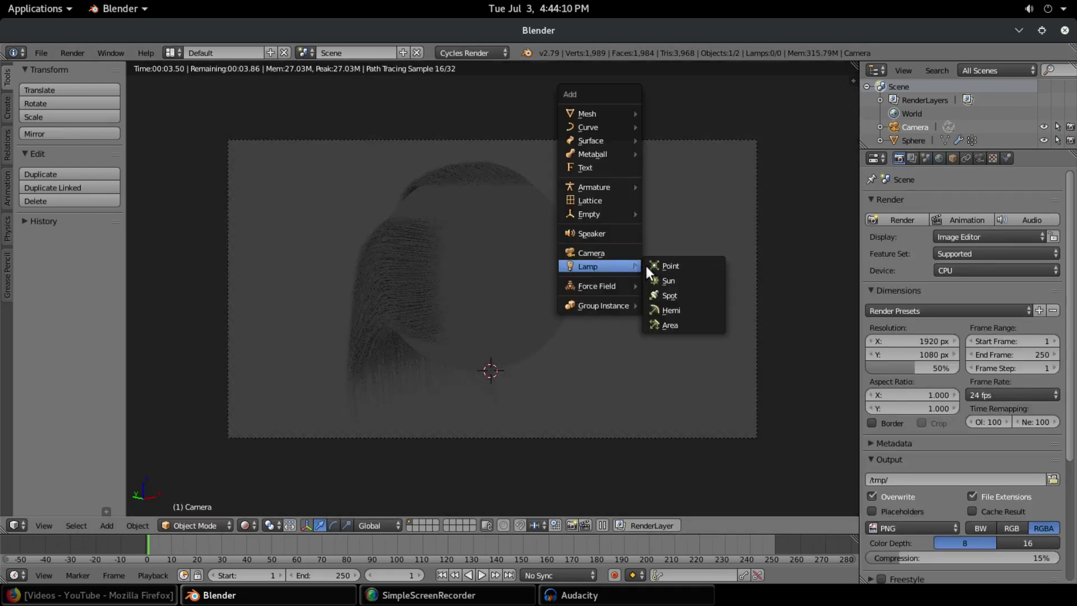
click(672, 281)
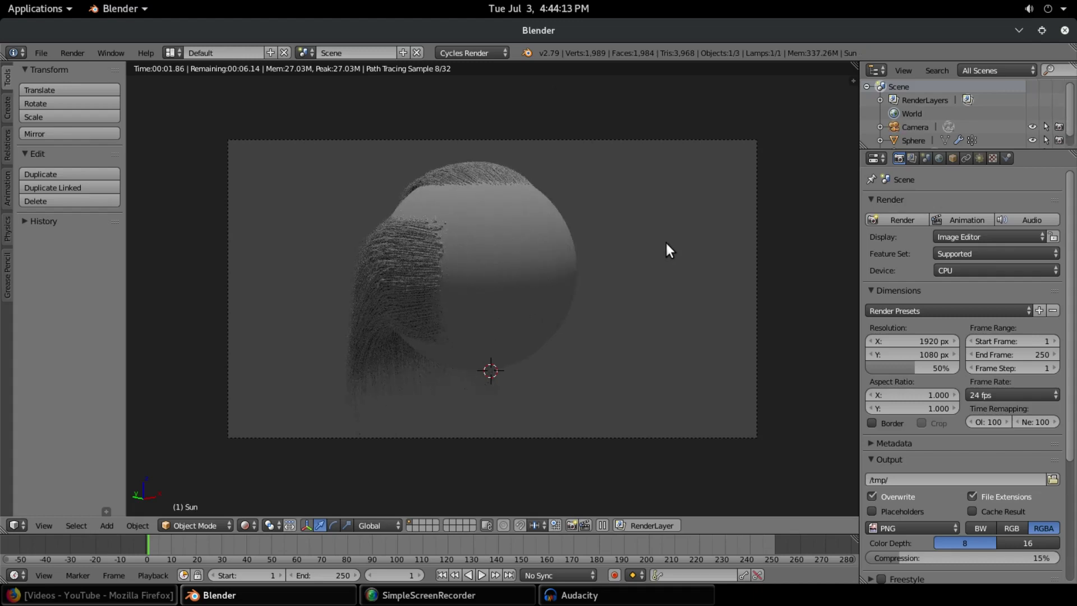
- Set the viewport shading to Material and render the camera view as an image
click(254, 526)
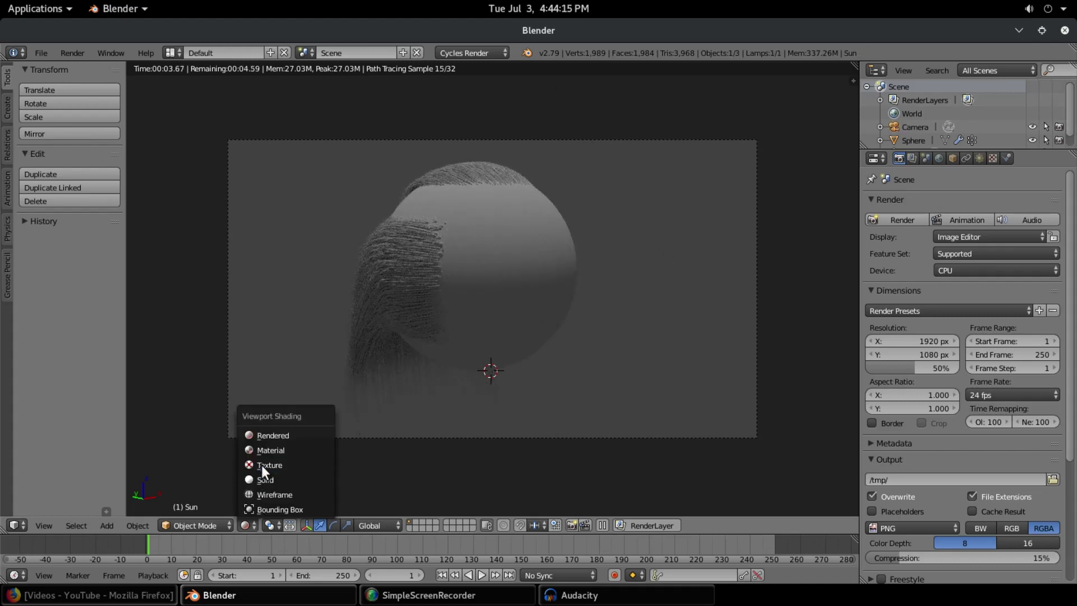
click(271, 447)
click(69, 52)
click(104, 68)
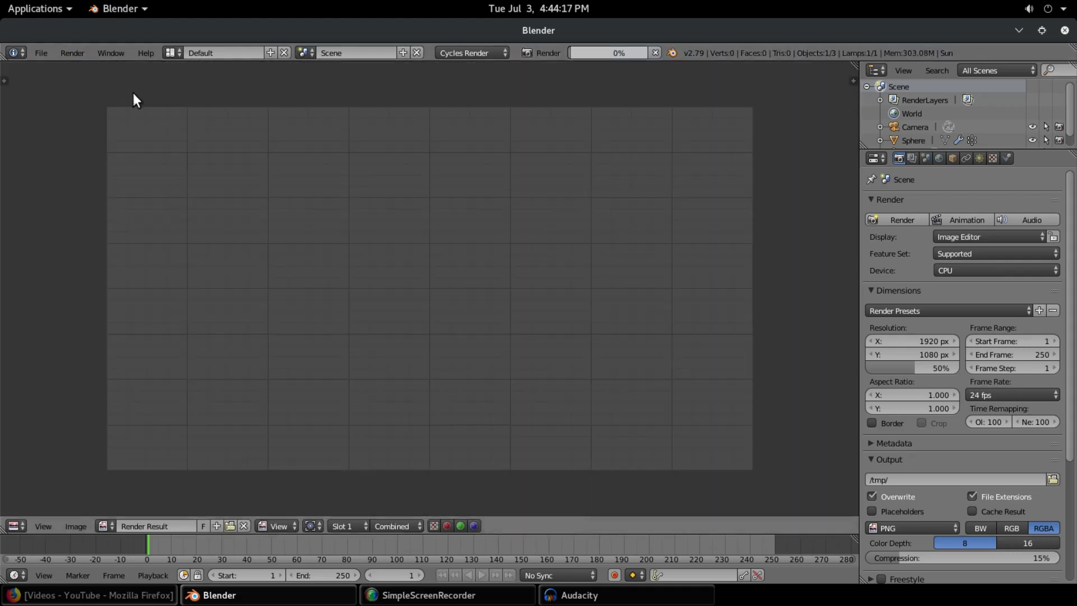